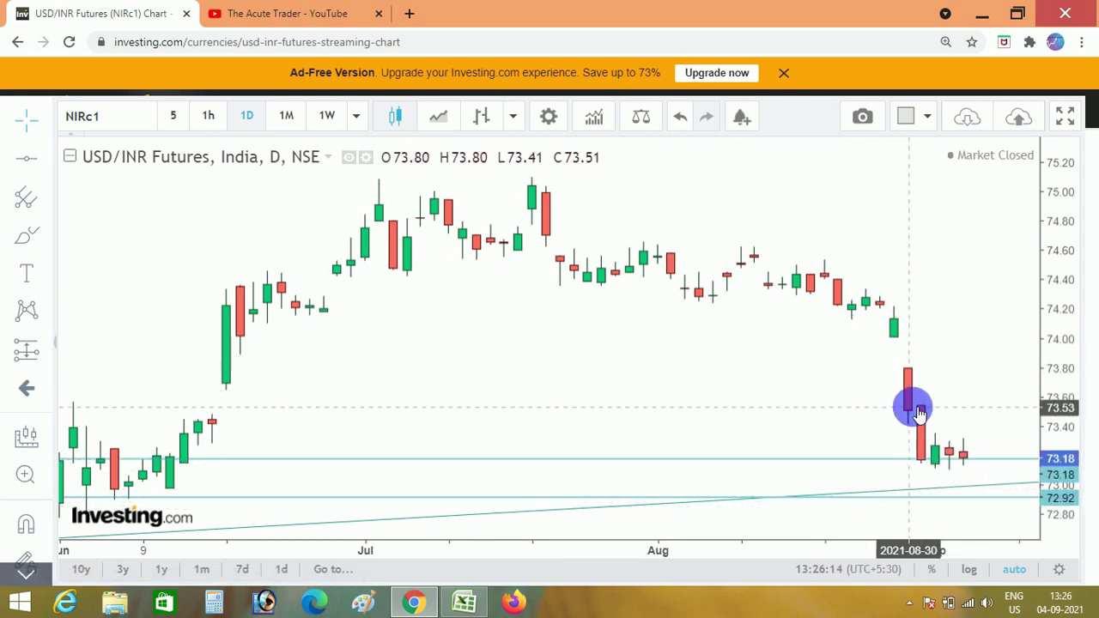
Check the latest USD/INR futures candles on the hourly chart and return the chart to the daily interval
left_click(977, 459)
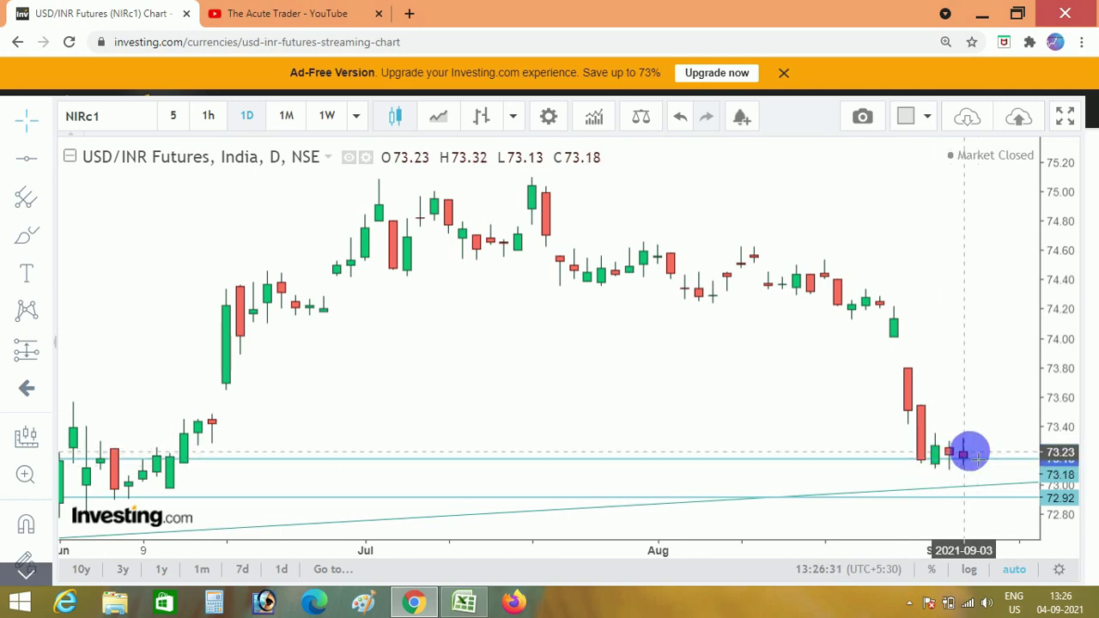
left_click(211, 120)
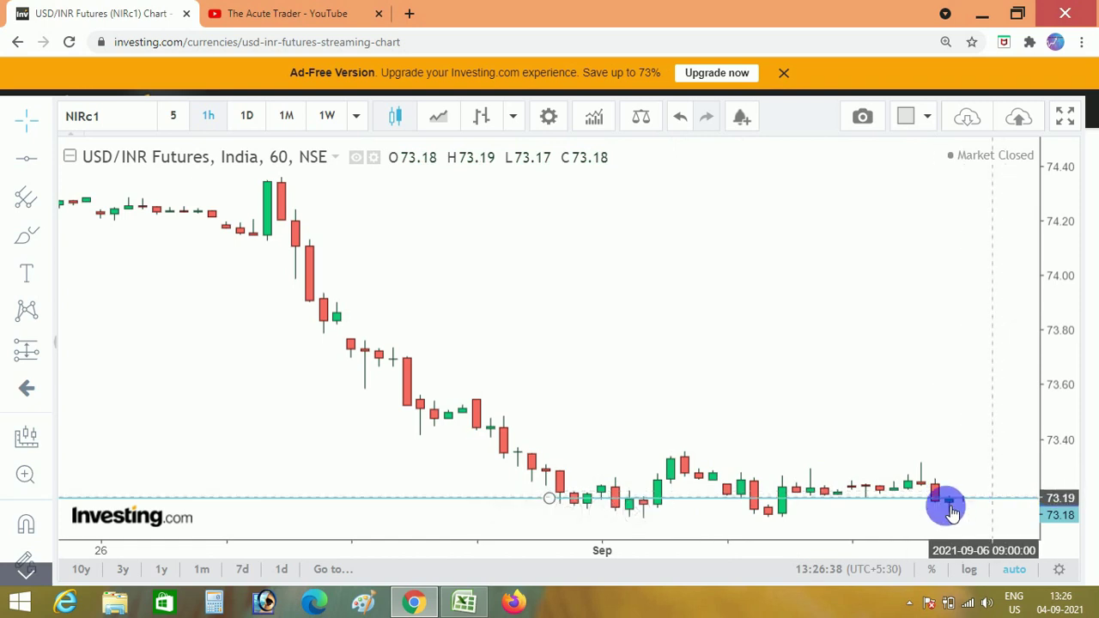
left_click(246, 120)
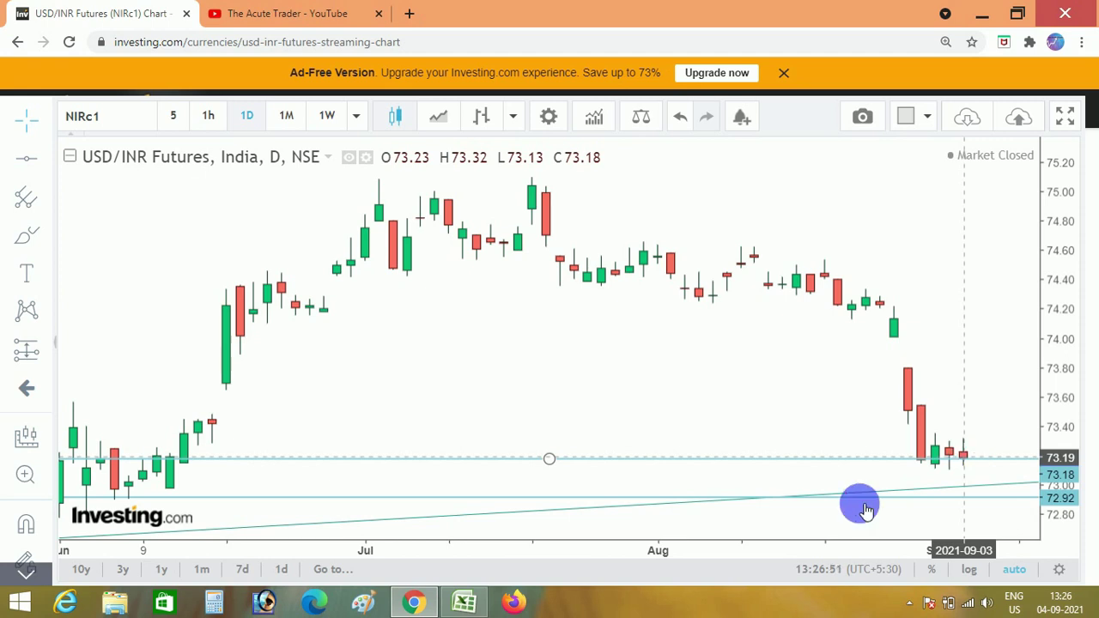
Switch to the Excel F&O analysis workbook and examine the futures open interest changes and VWAP from 31-08-2021 to 03-09-2021
left_click(464, 603)
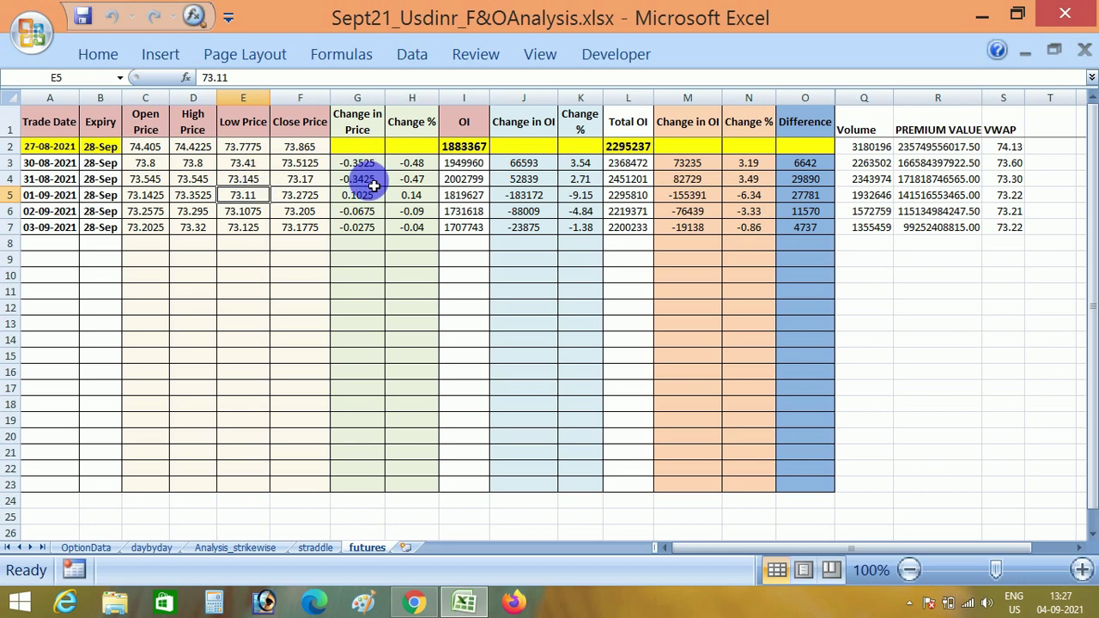
left_click(534, 184)
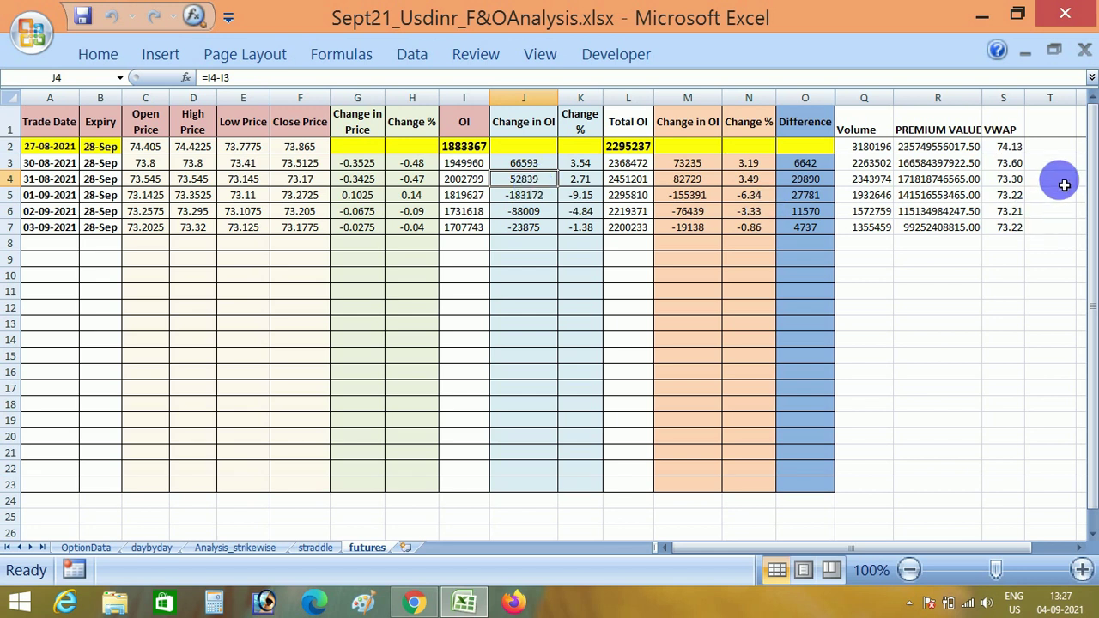
left_click(1025, 185)
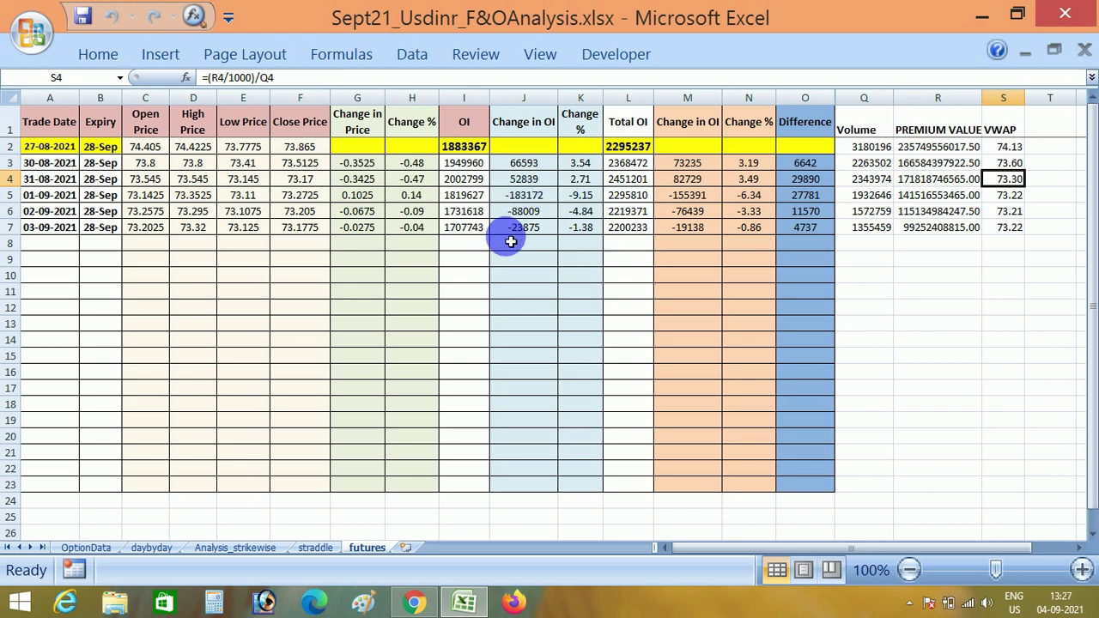
left_click(533, 197)
left_click_drag(533, 200, 527, 228)
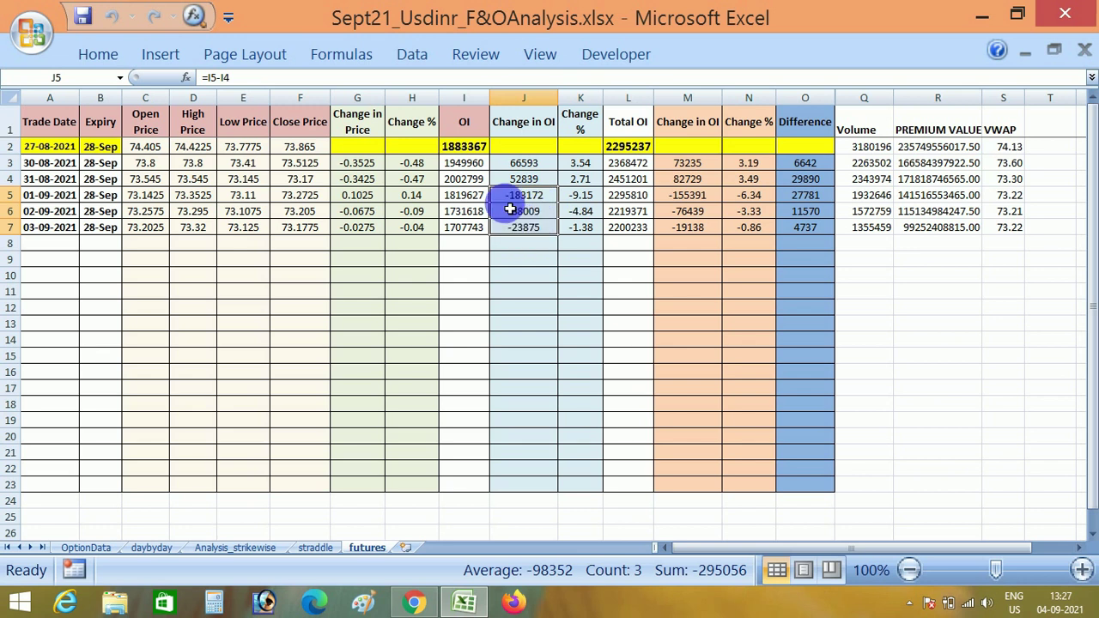
left_click(476, 197)
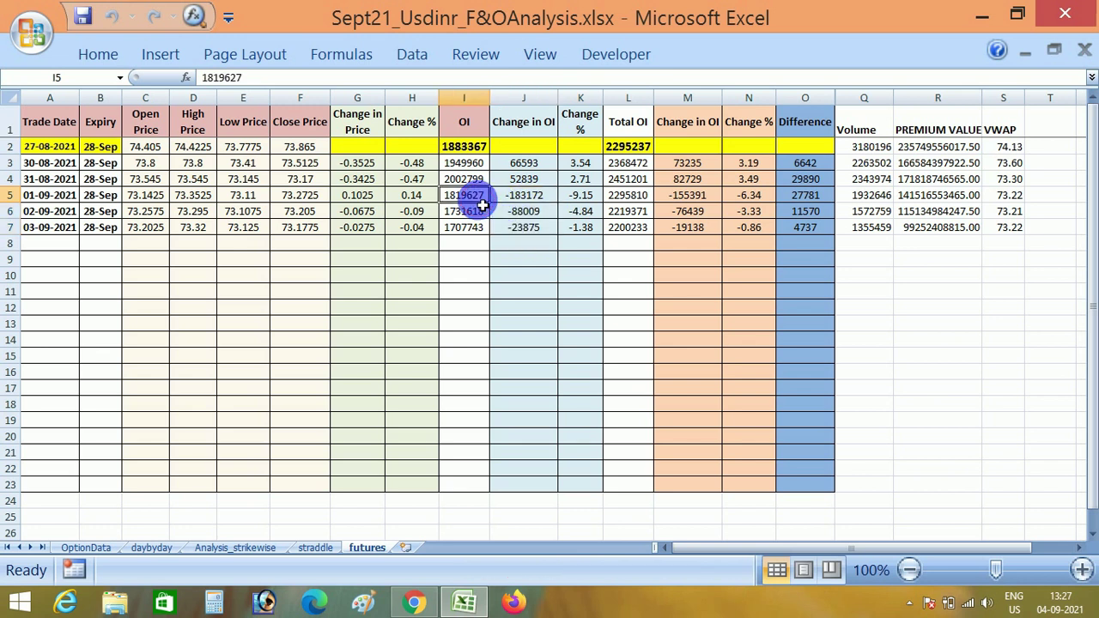
Compare the futures high, low and close prices for 01-09-2021 to 03-09-2021
left_click(246, 234)
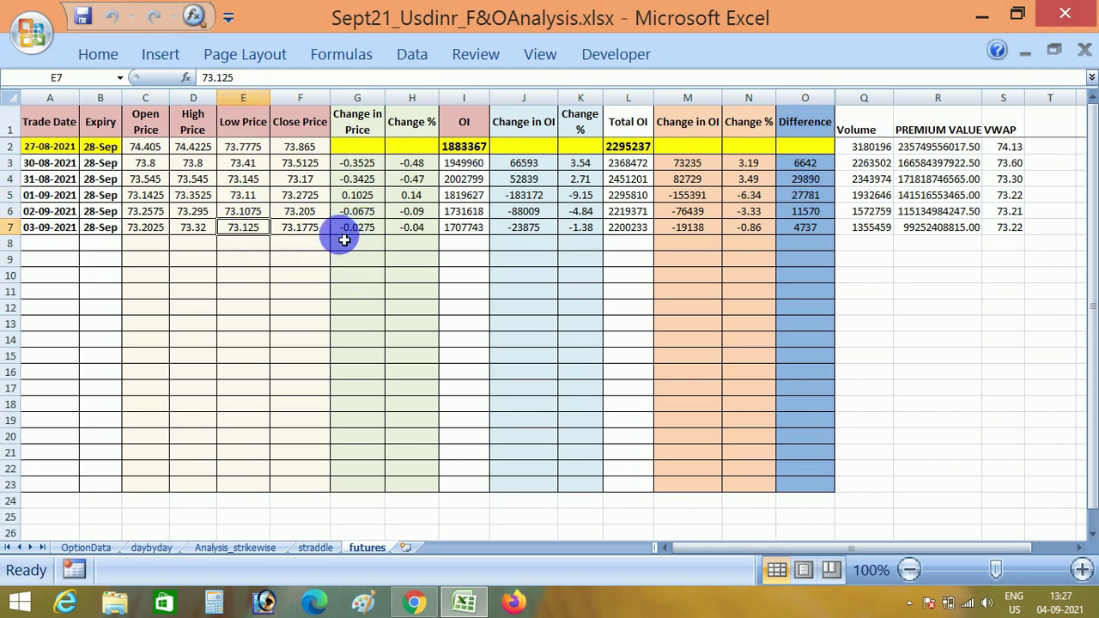
left_click(194, 196)
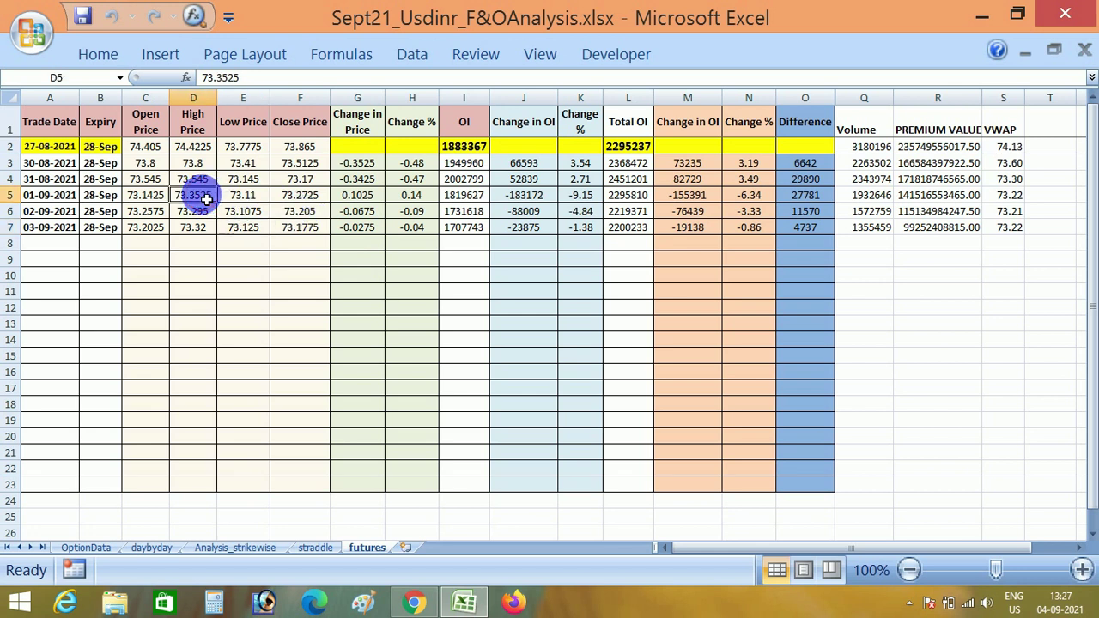
left_click(197, 230)
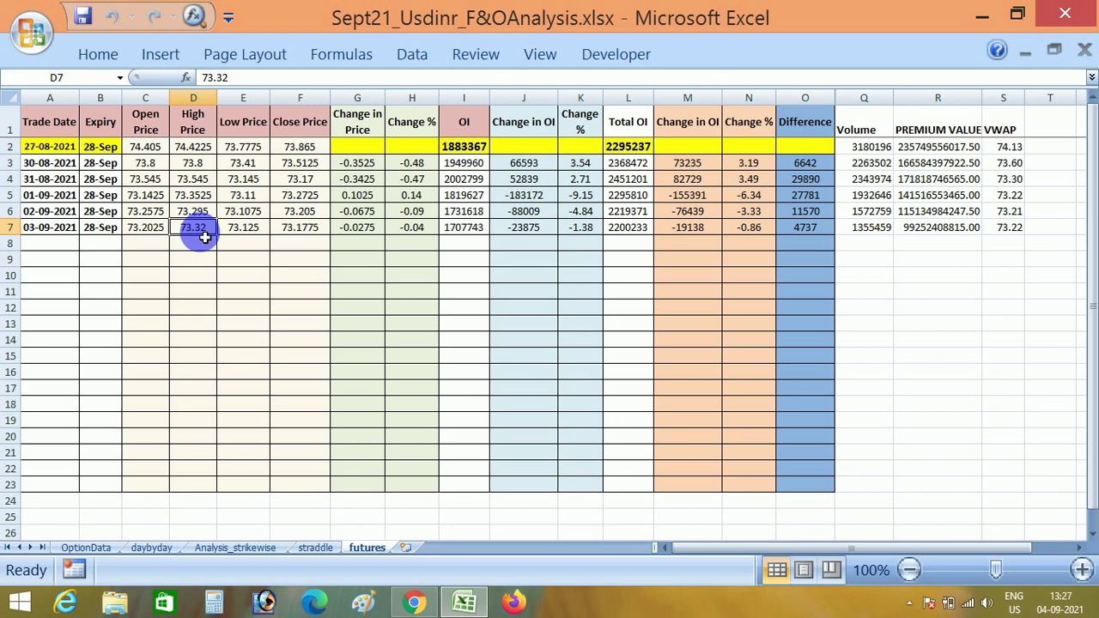
left_click(315, 230)
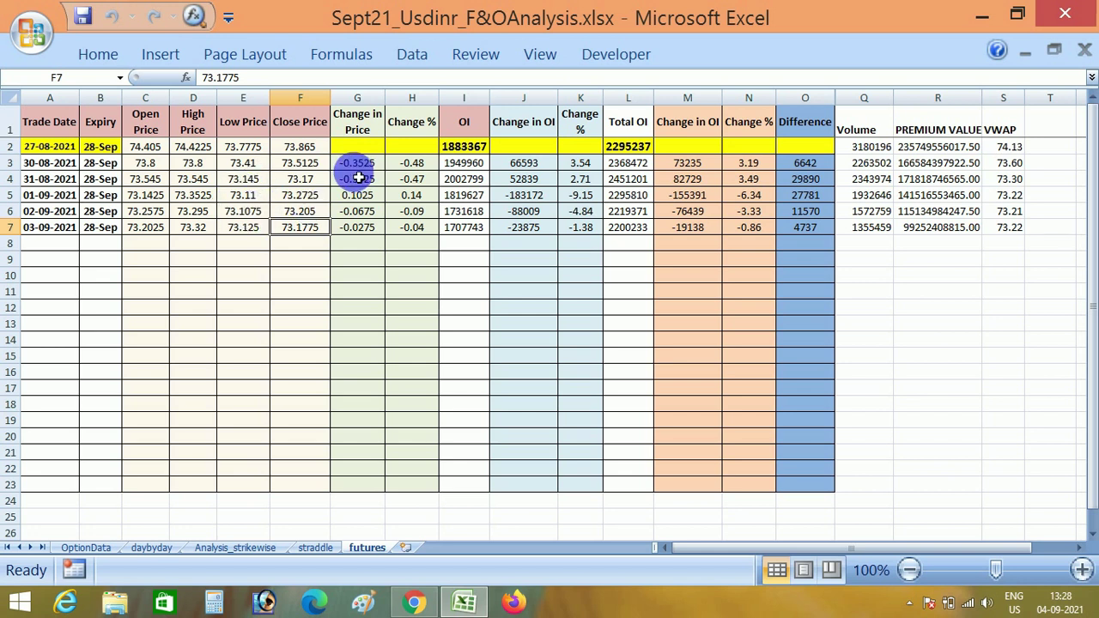
left_click(258, 212)
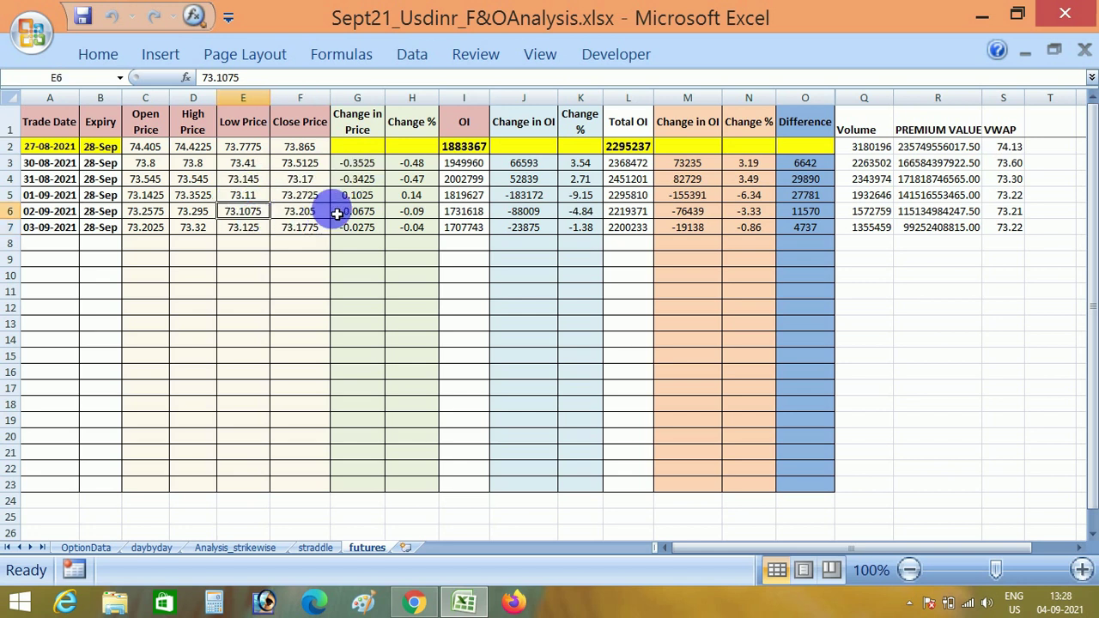
left_click(192, 211)
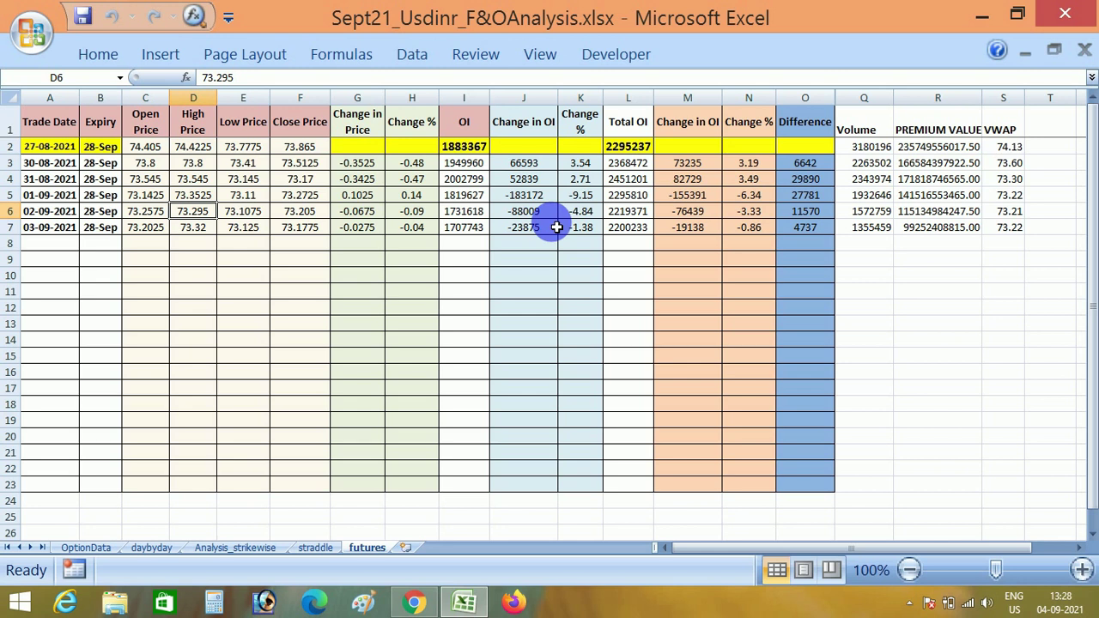
left_click(415, 601)
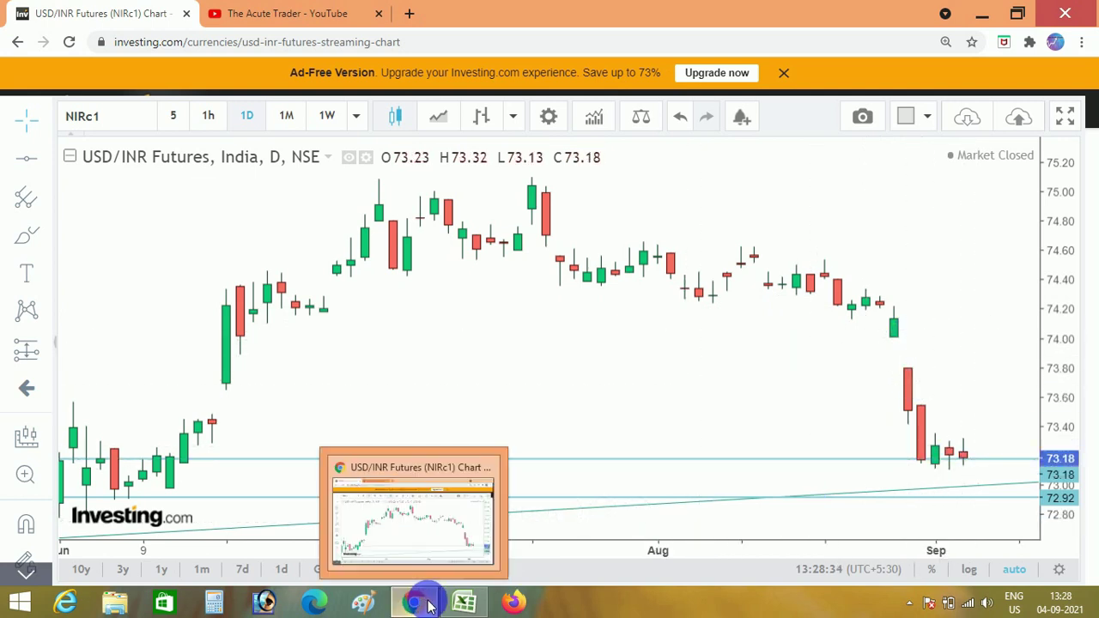
left_click(464, 602)
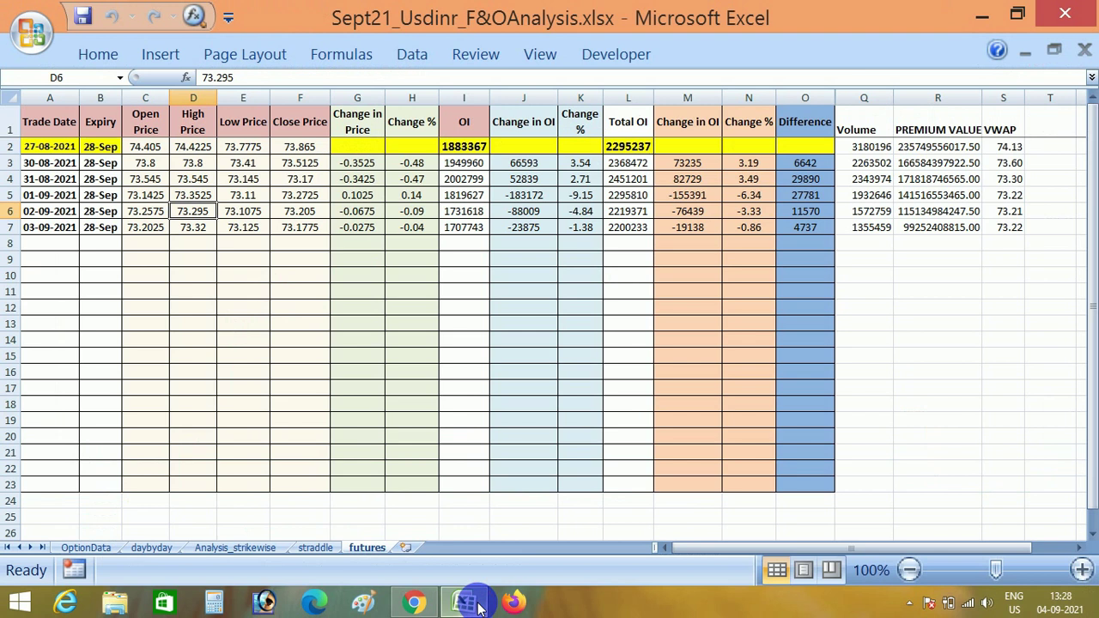
left_click(530, 249)
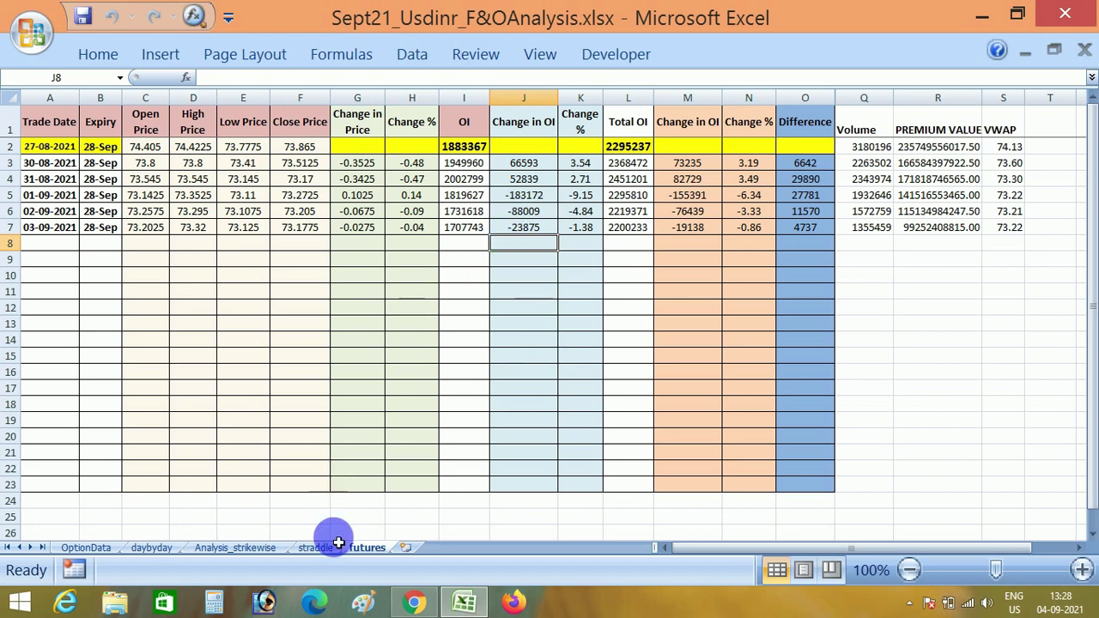
Switch to Chrome and show the USD/INR futures chart with hourly candles
left_click(428, 604)
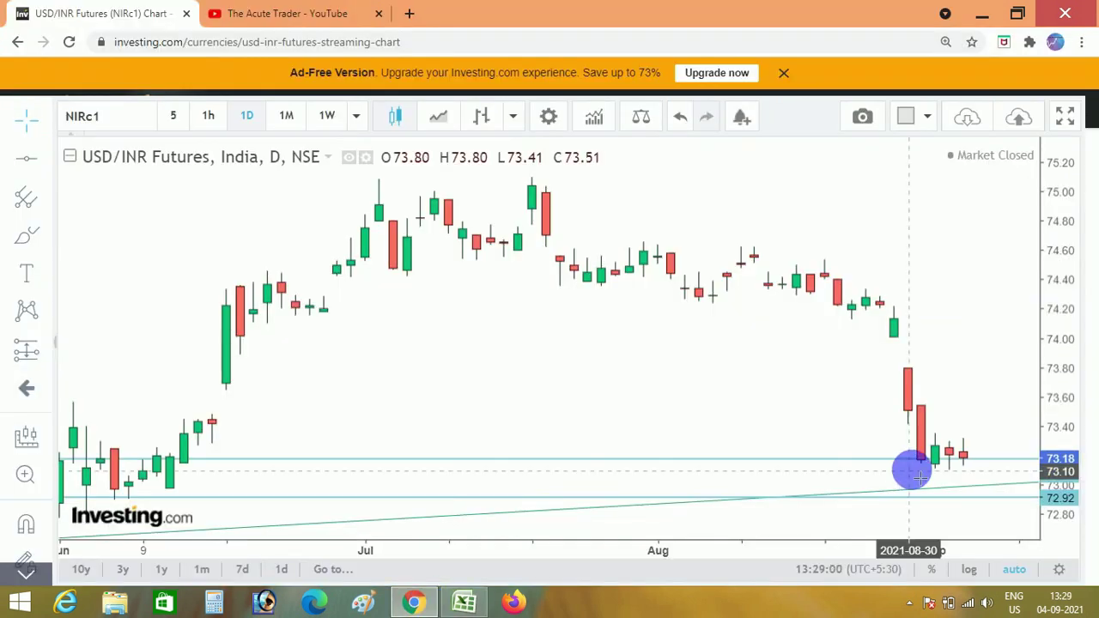
left_click(208, 115)
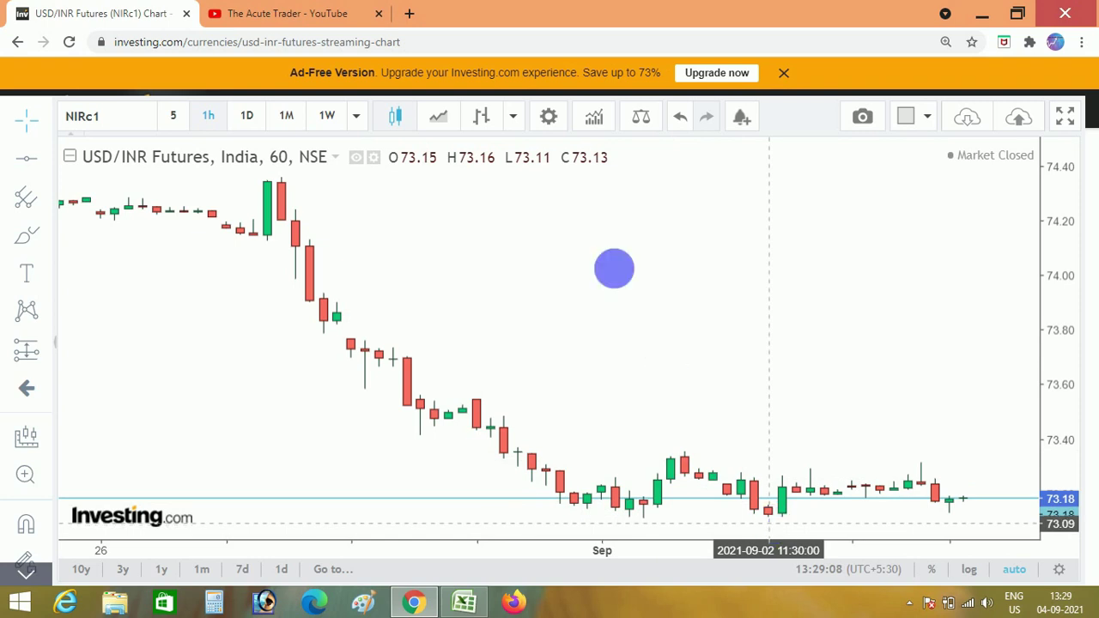
left_click(309, 10)
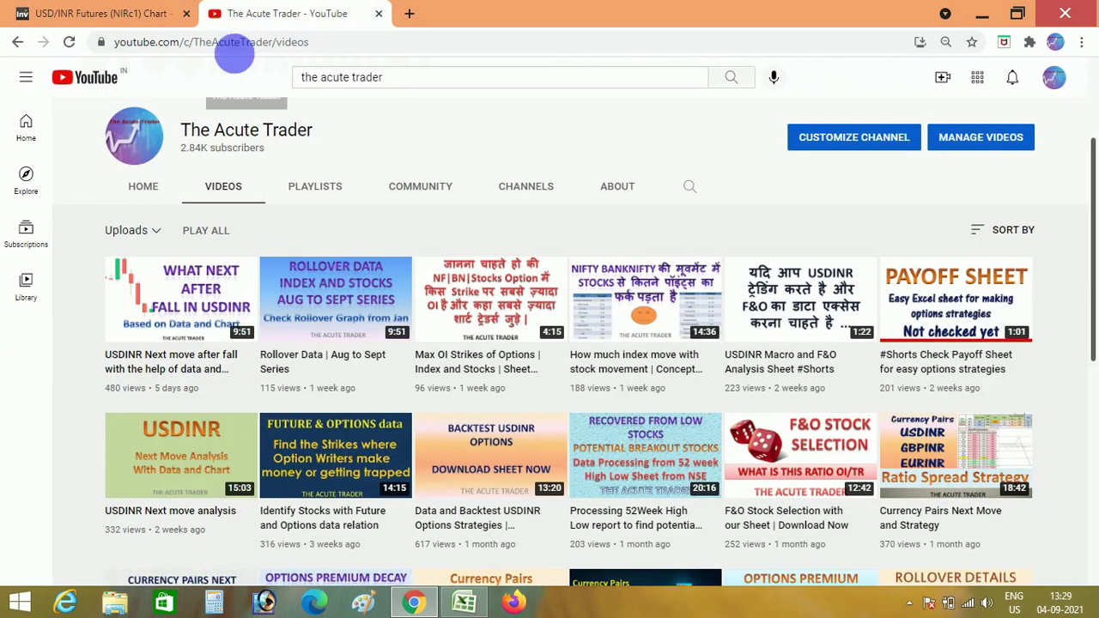
left_click(124, 12)
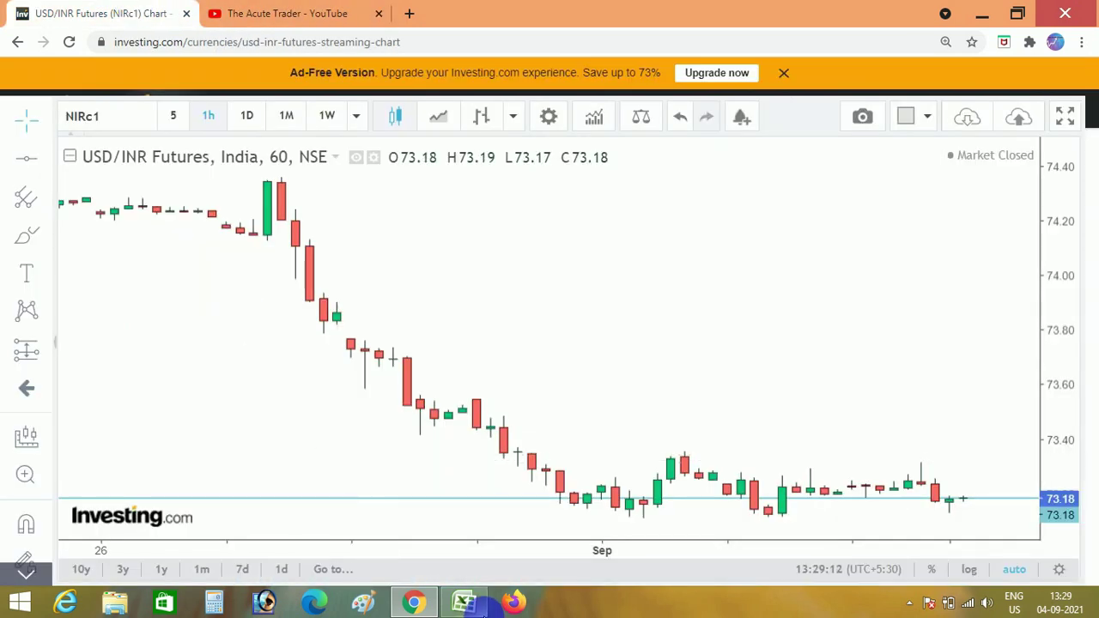
Switch to the Excel workbook and examine the strike-wise CE and PE open interest changes around strike 73 on the straddle sheet
left_click(464, 602)
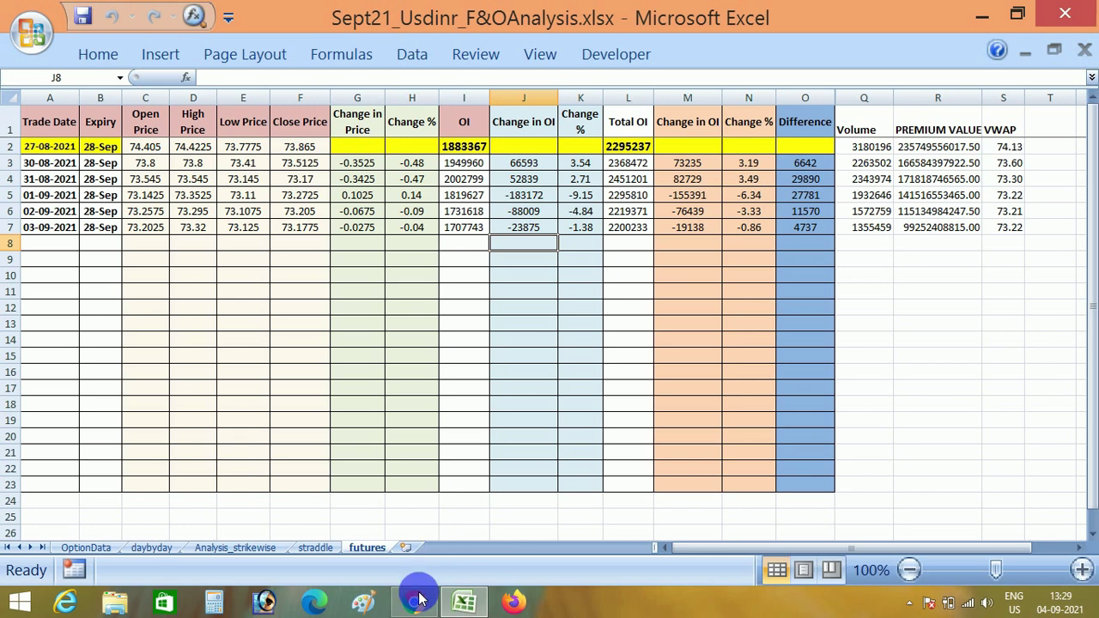
left_click(316, 548)
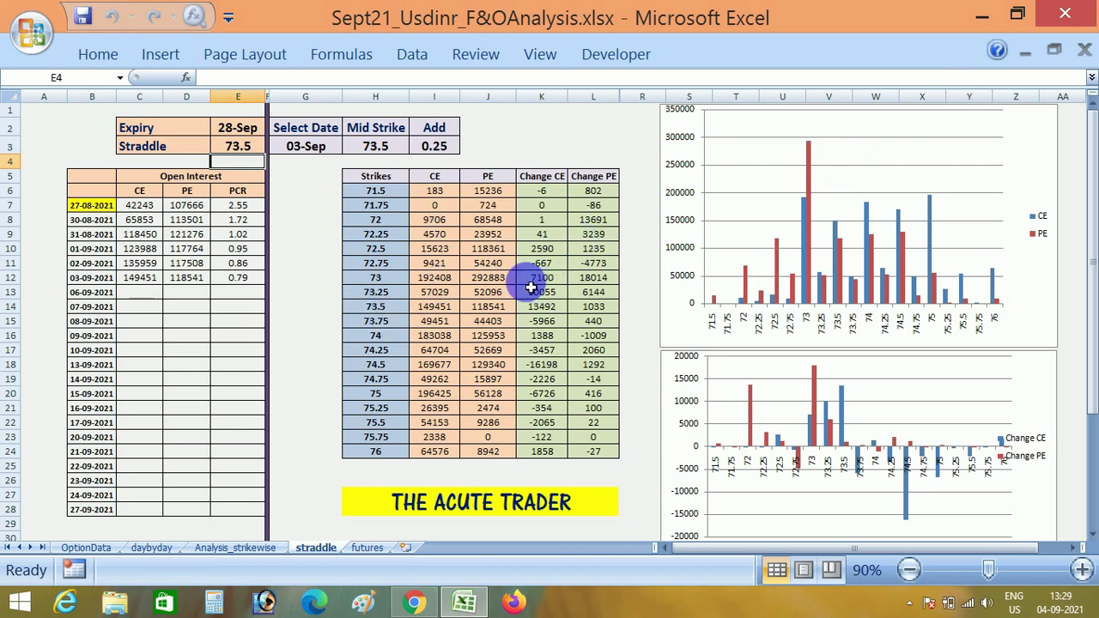
left_click(518, 284)
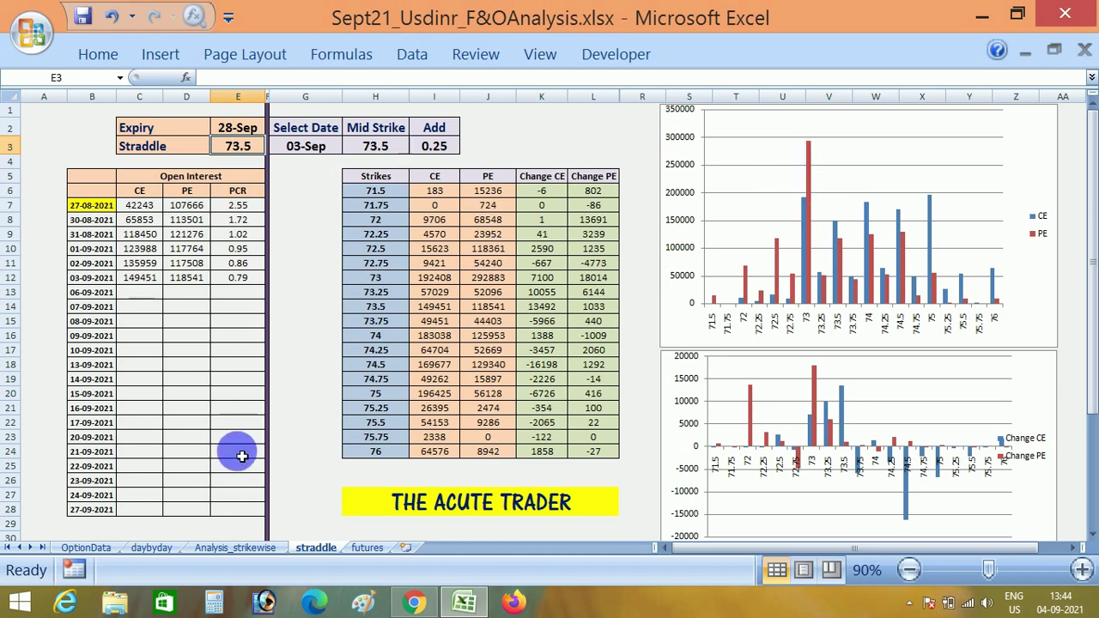
Examine the 73 put's open interest change, traded quantity and TQ/ch.OI for early September on the Analysis_strikewise sheet
left_click(241, 546)
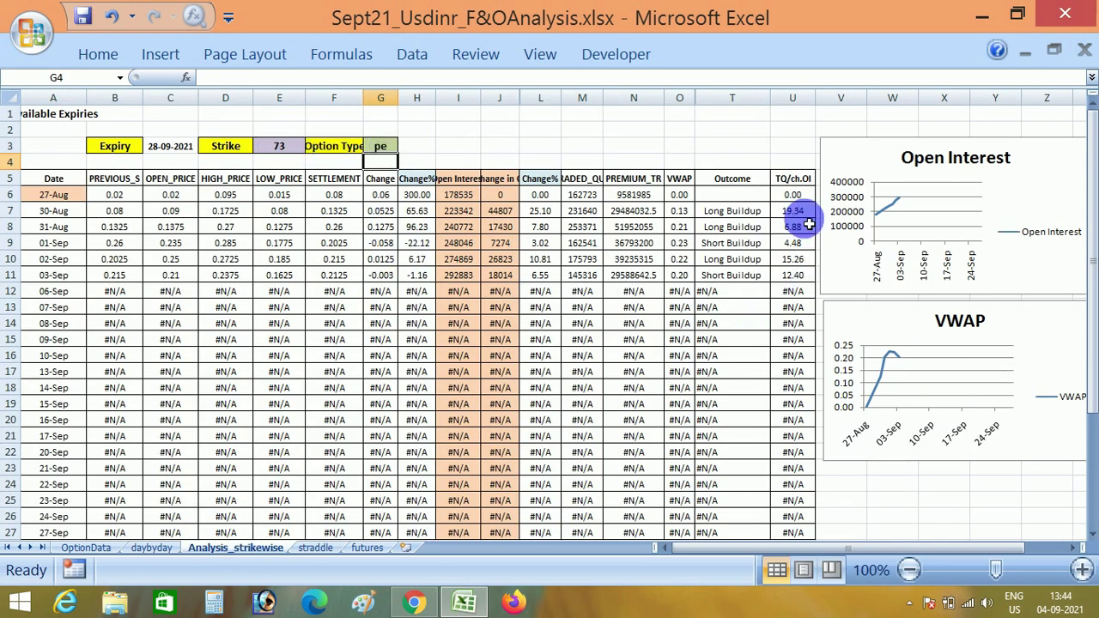
left_click(505, 265)
left_click(491, 273)
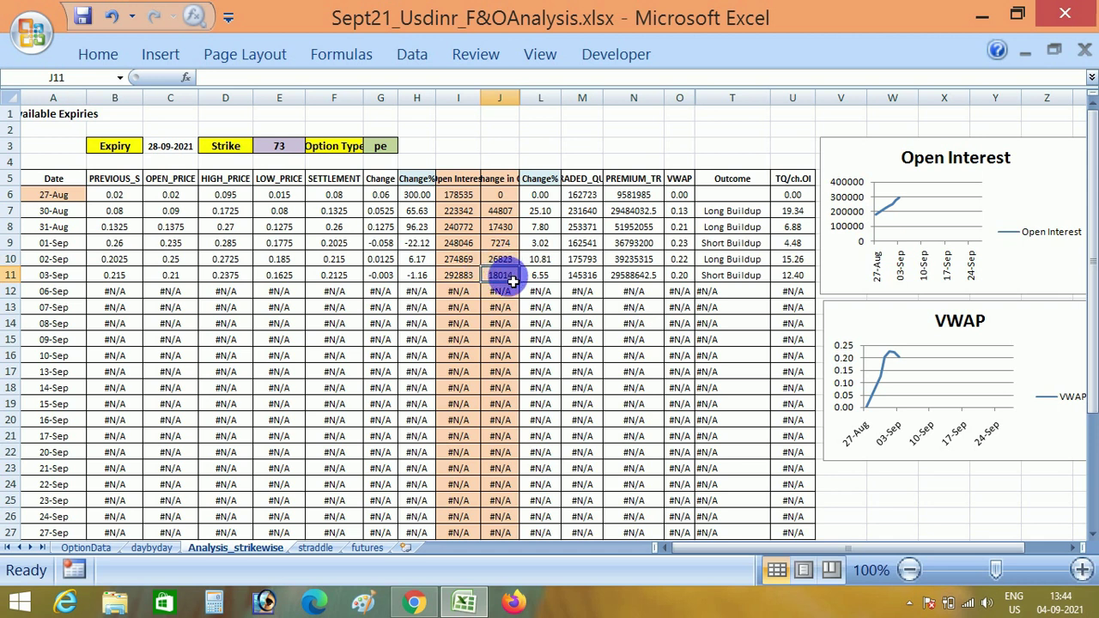
left_click(807, 259)
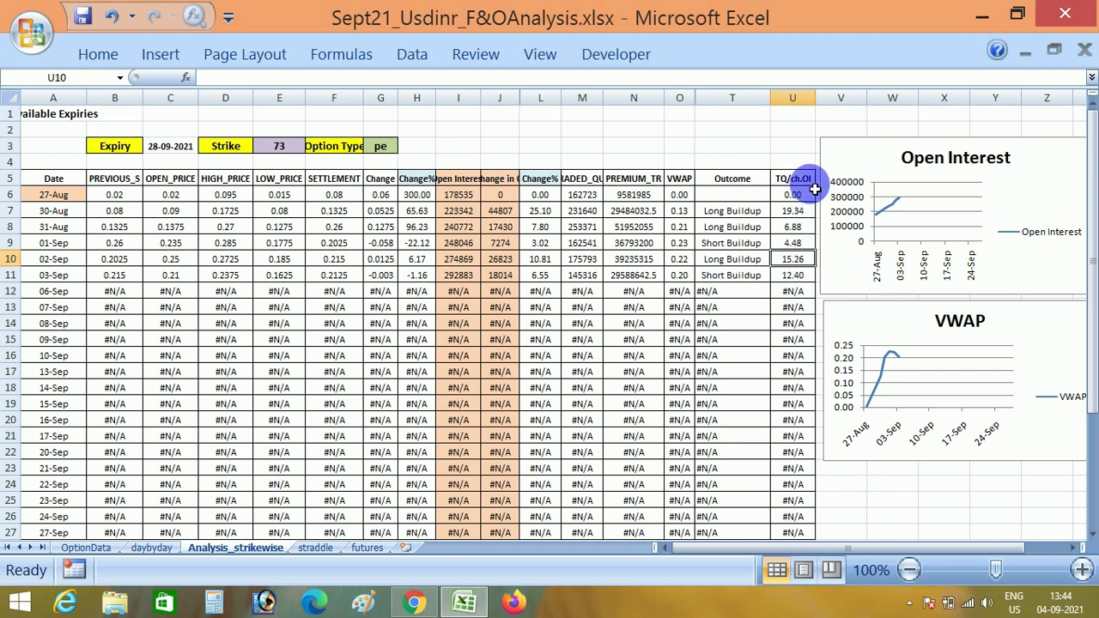
left_click(592, 263)
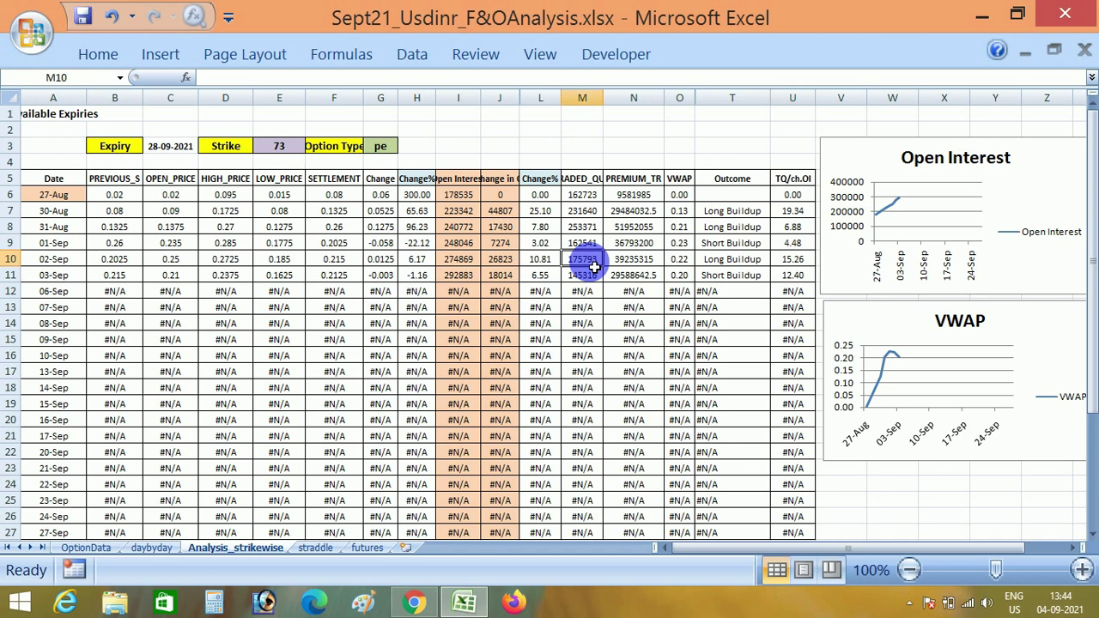
left_click(494, 260)
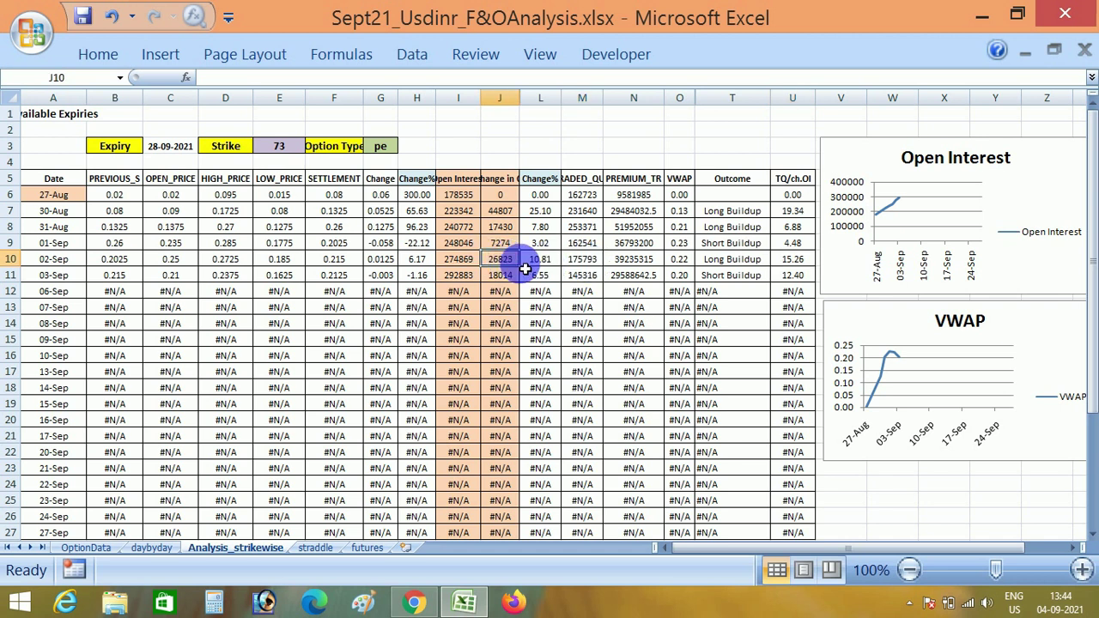
left_click(797, 261)
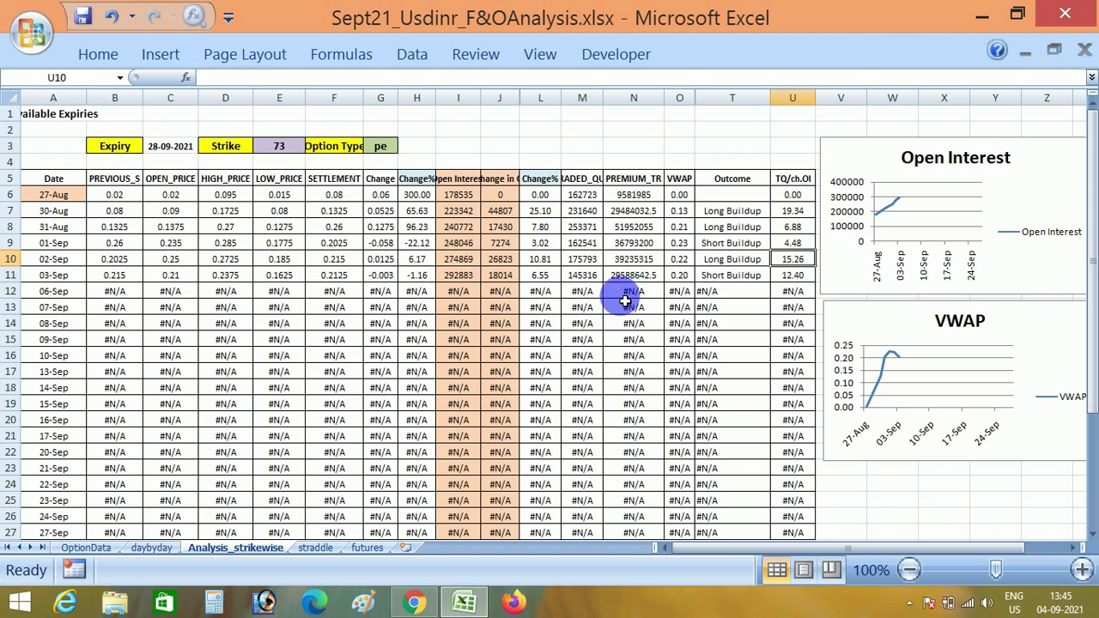
Set the option type to ce for strike 73 and check the call's VWAP on 03-Sep
left_click(388, 150)
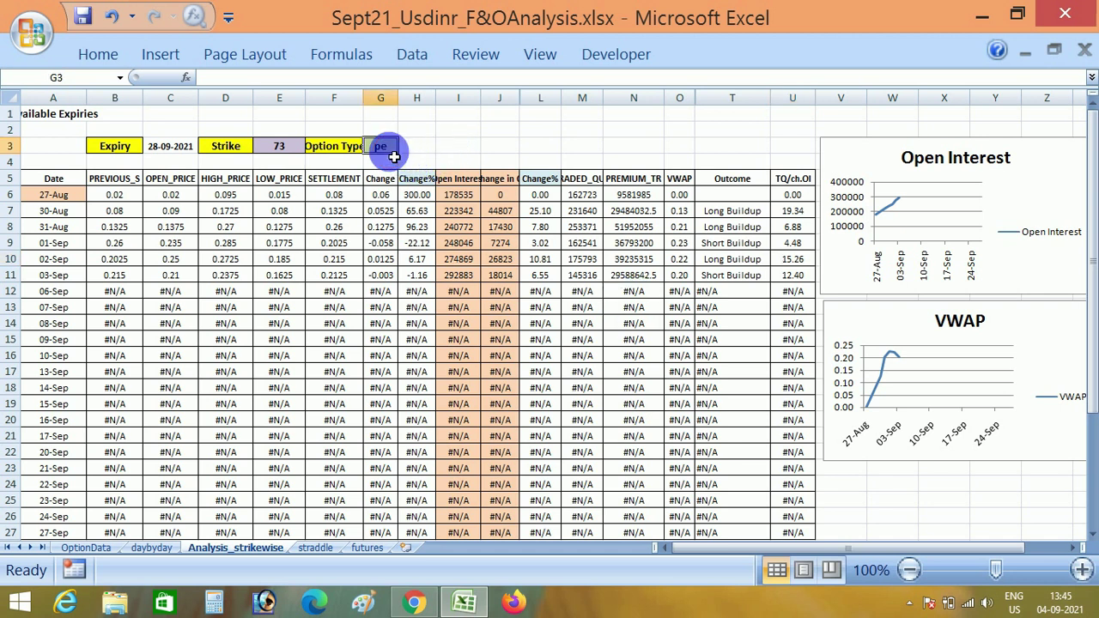
type("ce")
key("Return")
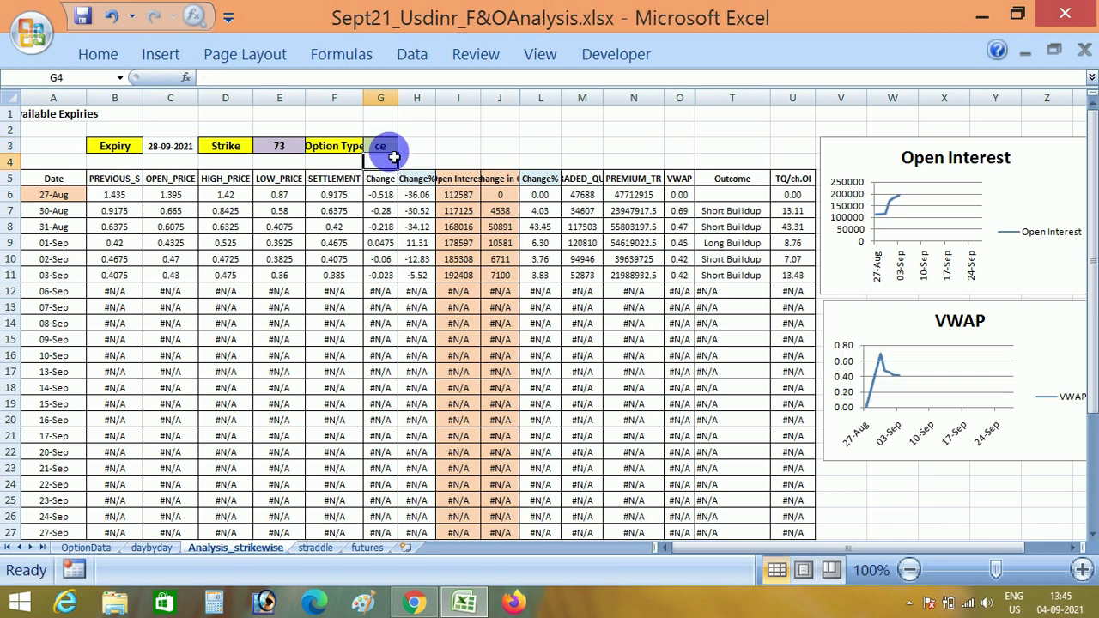
left_click(674, 276)
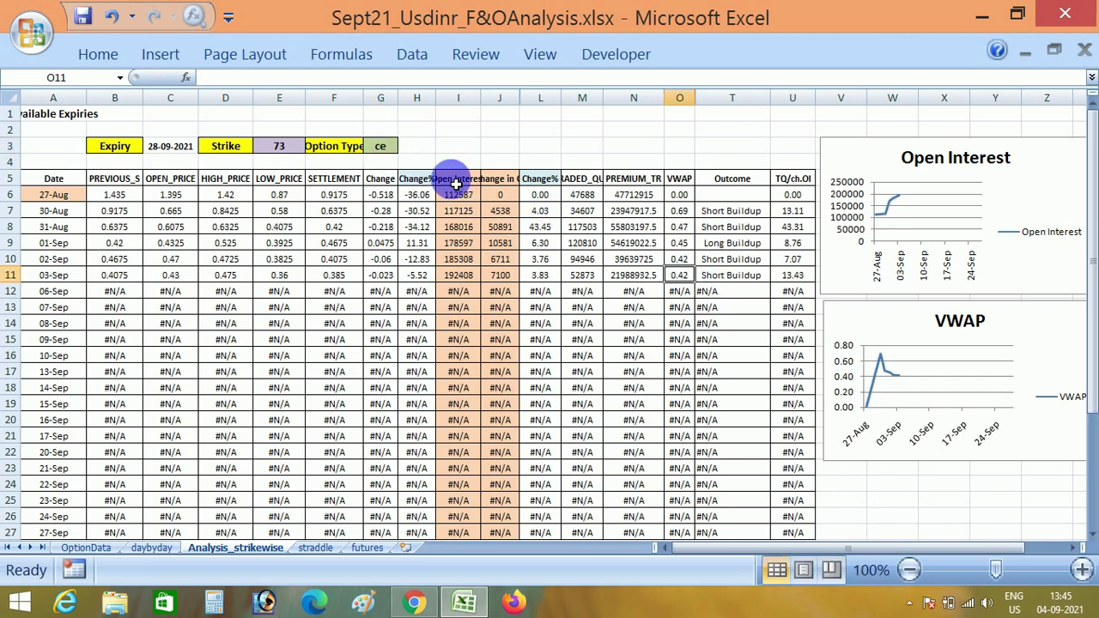
Set the option type to pe for strike 73 and check the put's VWAP on 03-Sep
left_click(388, 151)
type("pe")
left_click(386, 211)
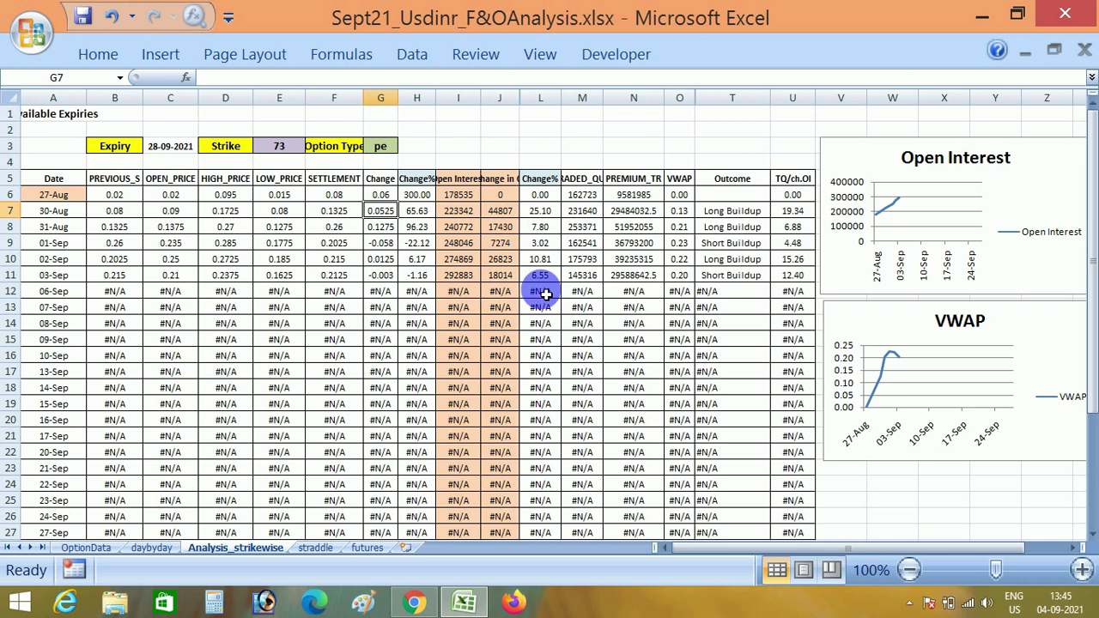
left_click(692, 279)
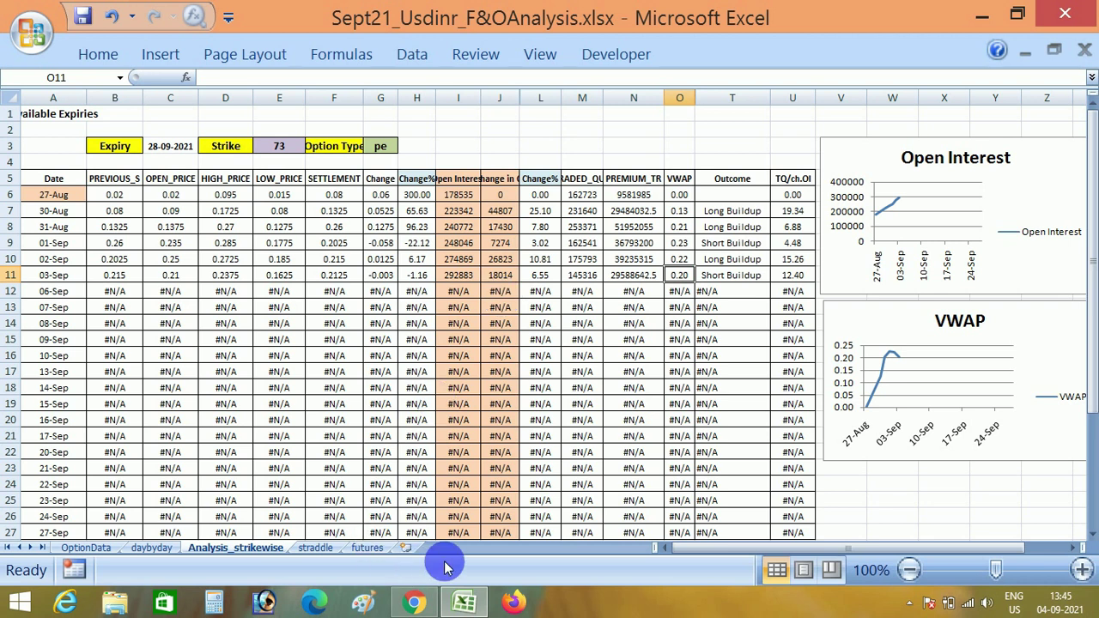
Compare the hourly USD/INR futures chart in Chrome with the strike-wise open interest on the Excel workbook's straddle sheet
left_click(414, 605)
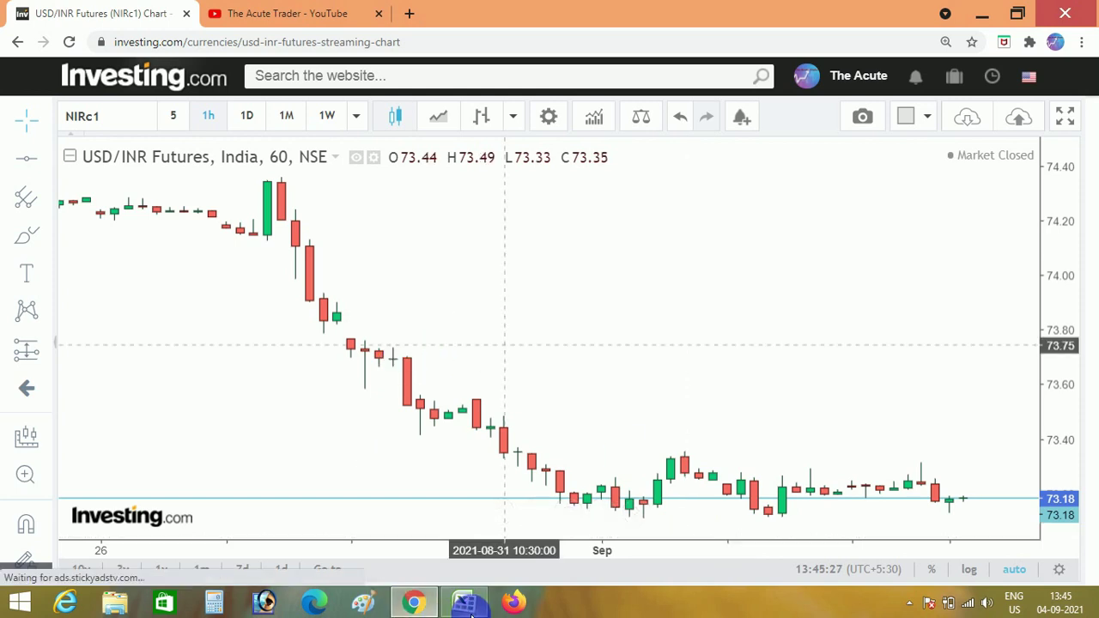
left_click(464, 604)
left_click(331, 552)
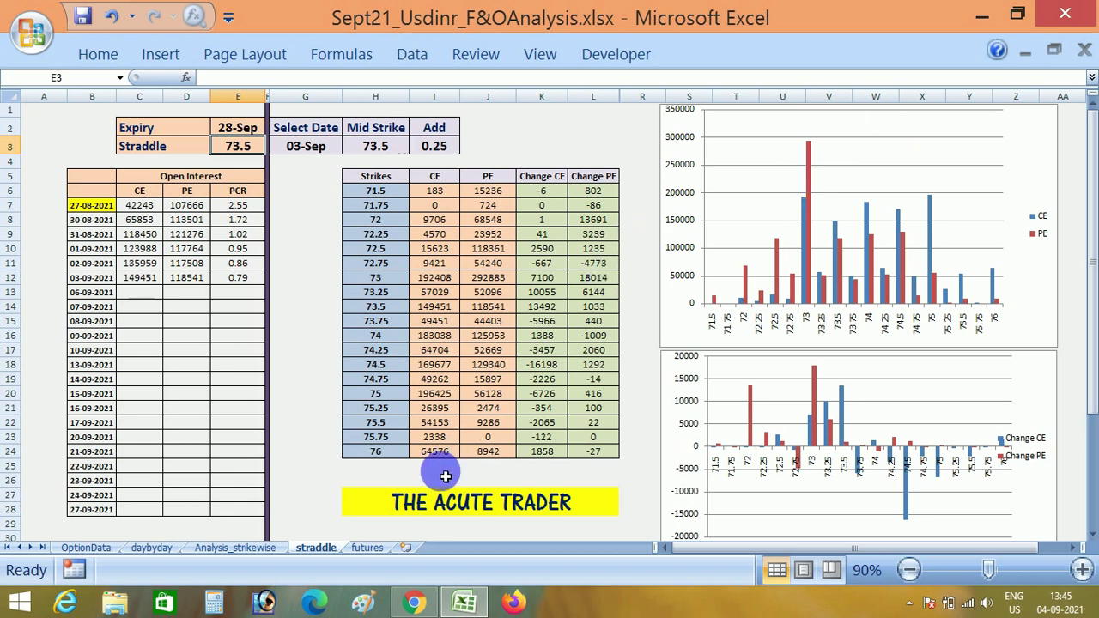
Switch to Chrome, dismiss the video ad and examine the daily USD/INR futures chart against its support lines and rising trendline
left_click(415, 601)
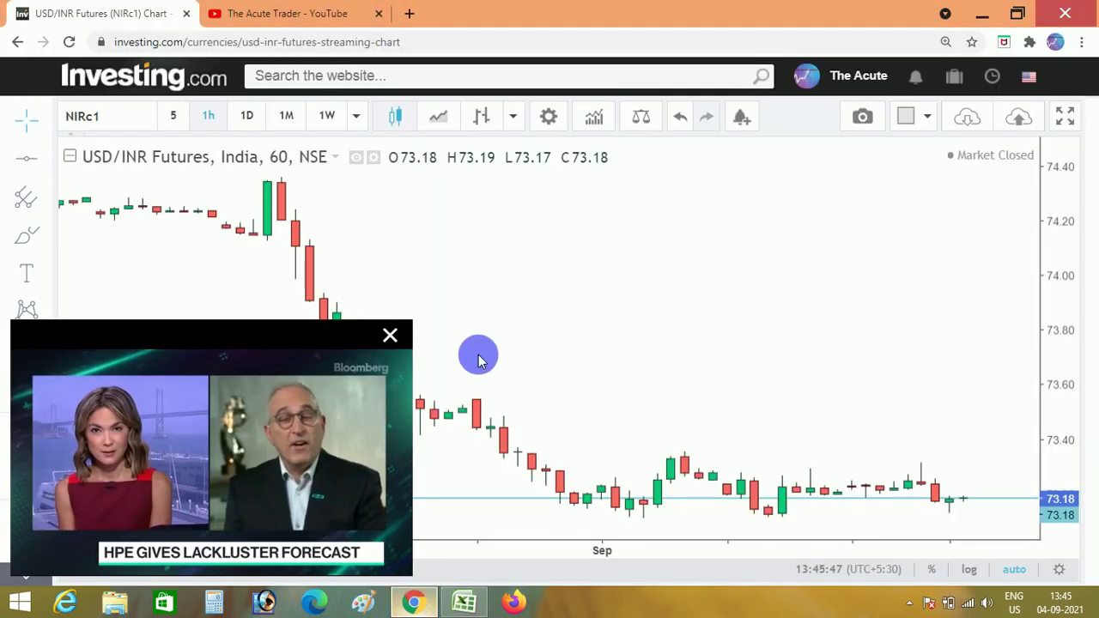
left_click(390, 335)
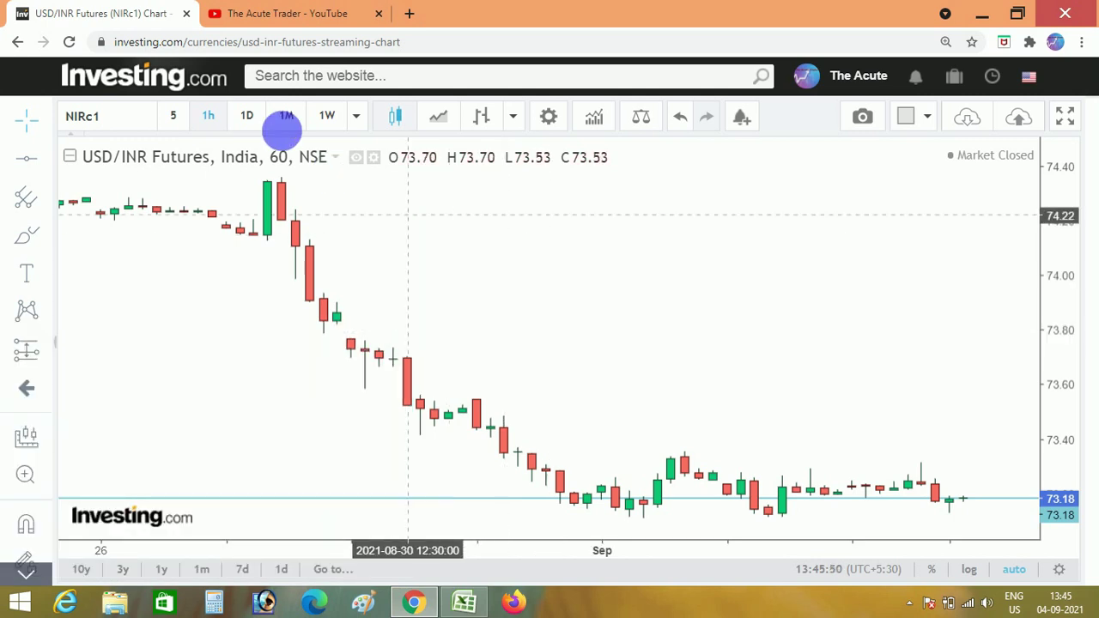
left_click(249, 117)
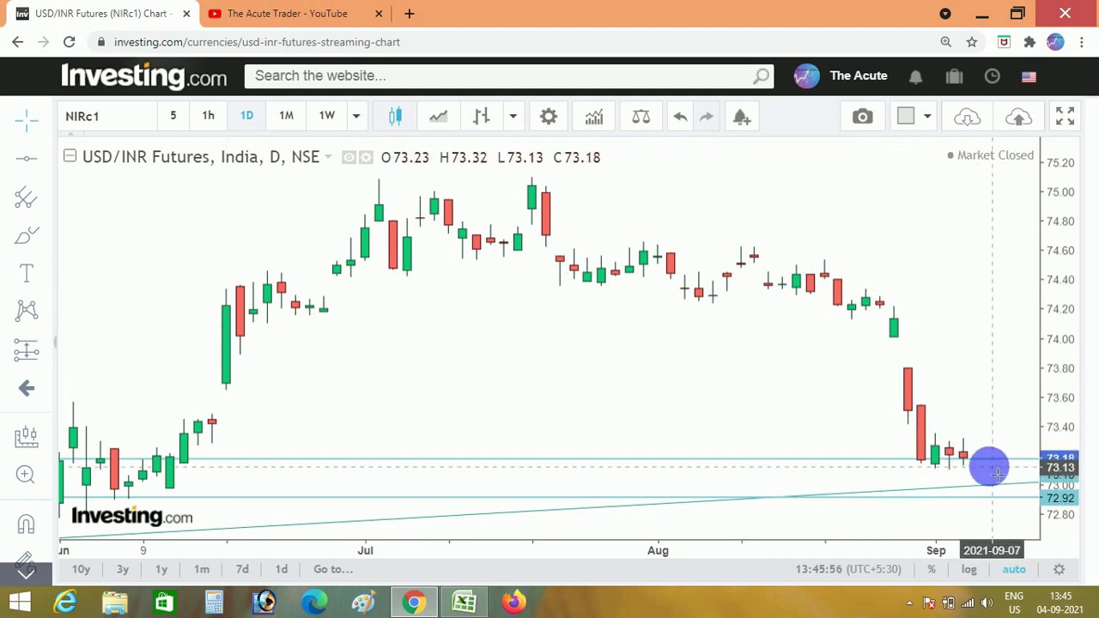
left_click(896, 495)
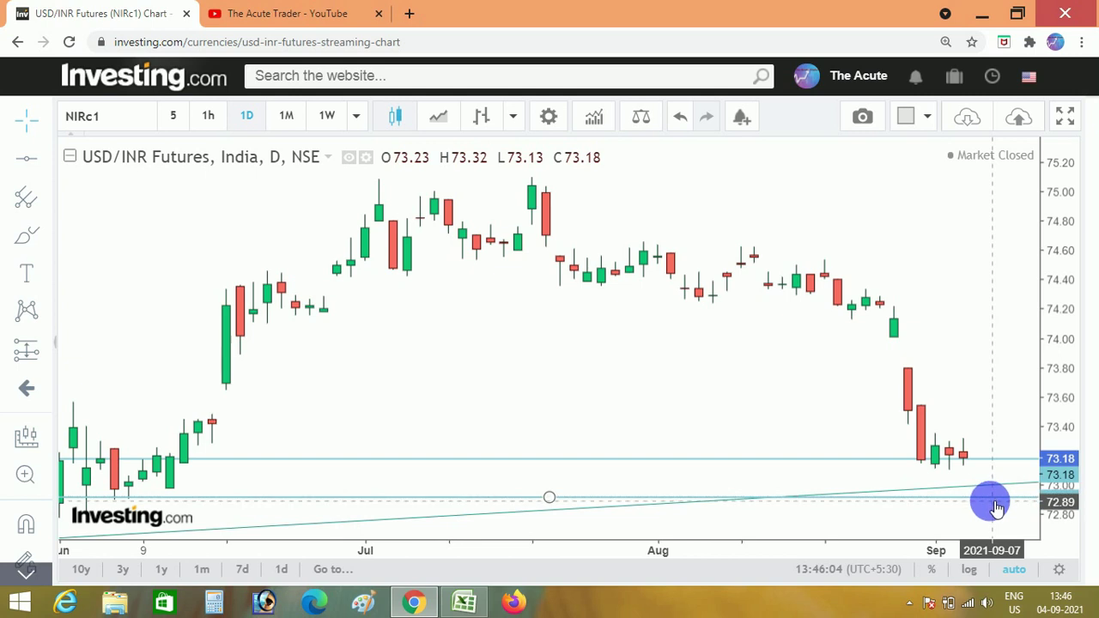
left_click(533, 511)
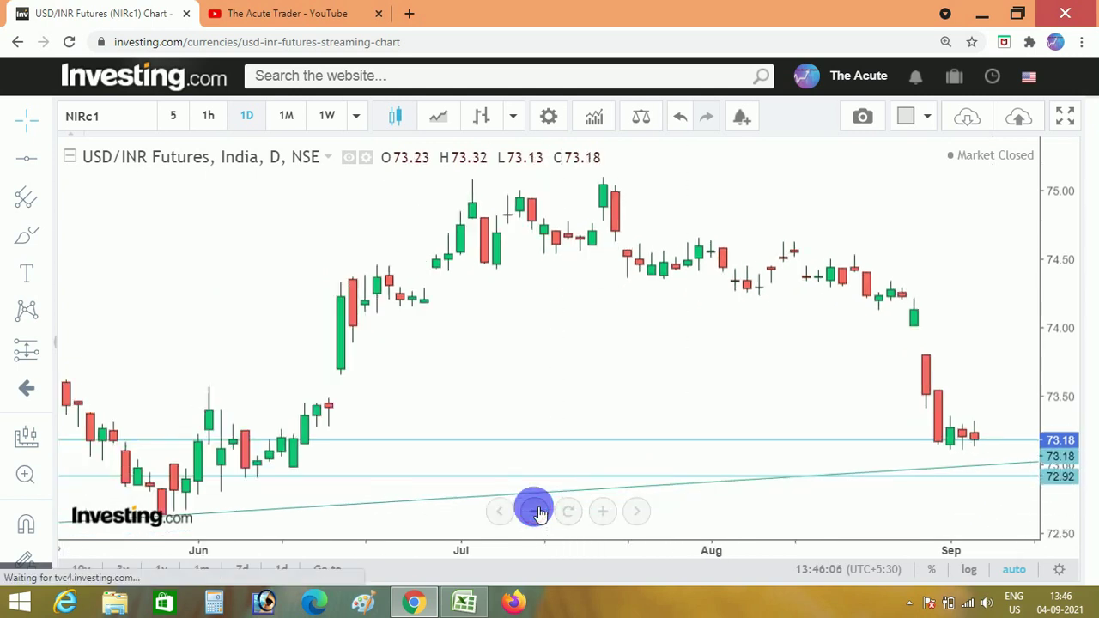
left_click(533, 511)
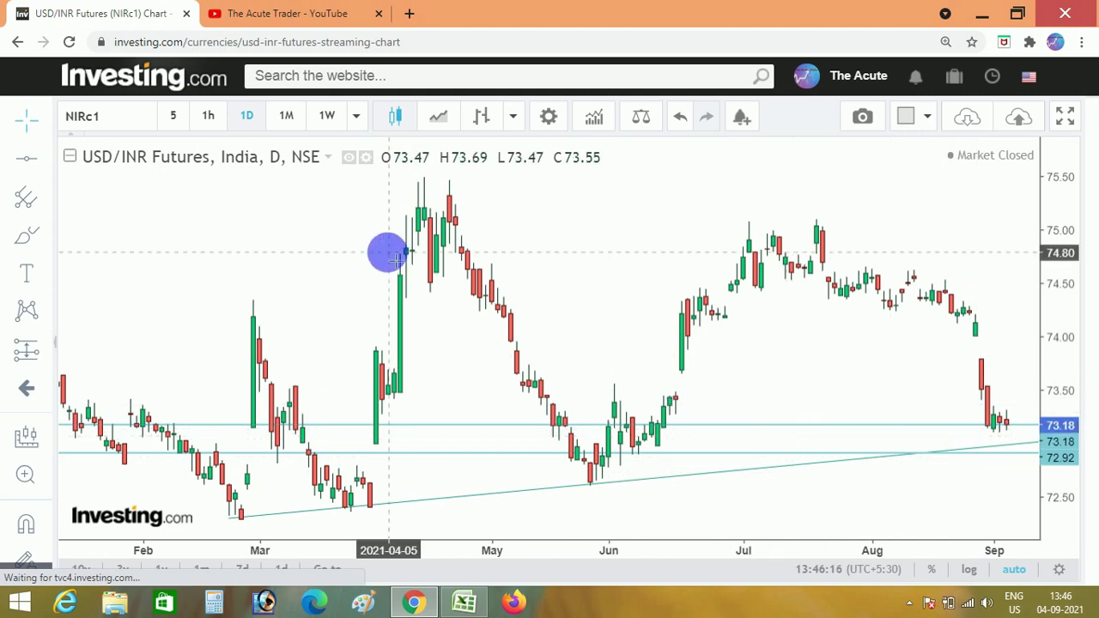
left_click(262, 11)
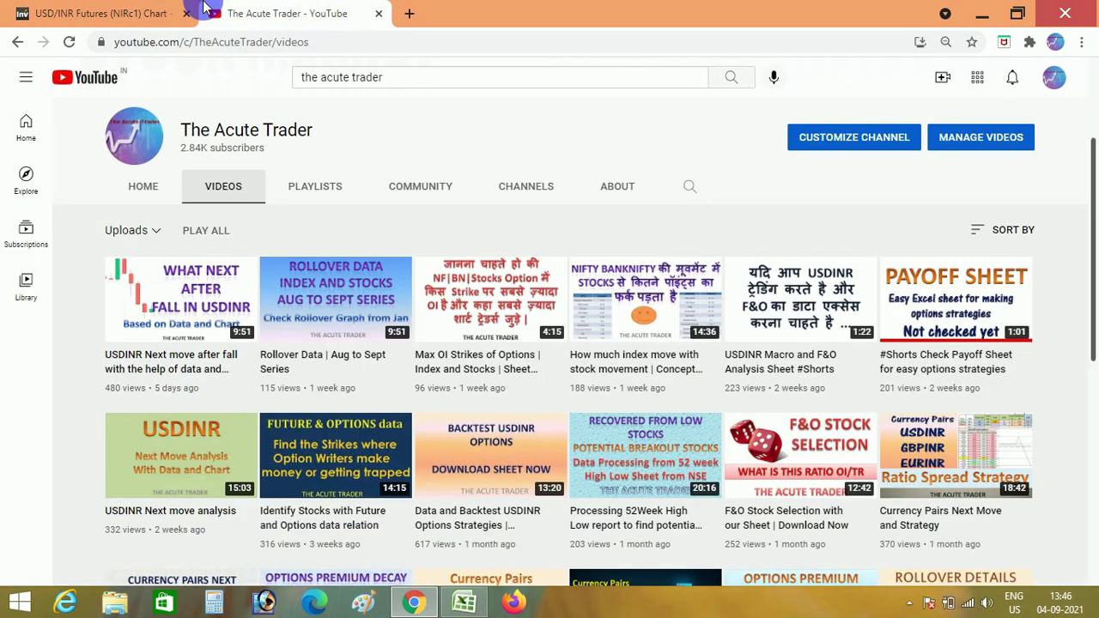
left_click(133, 13)
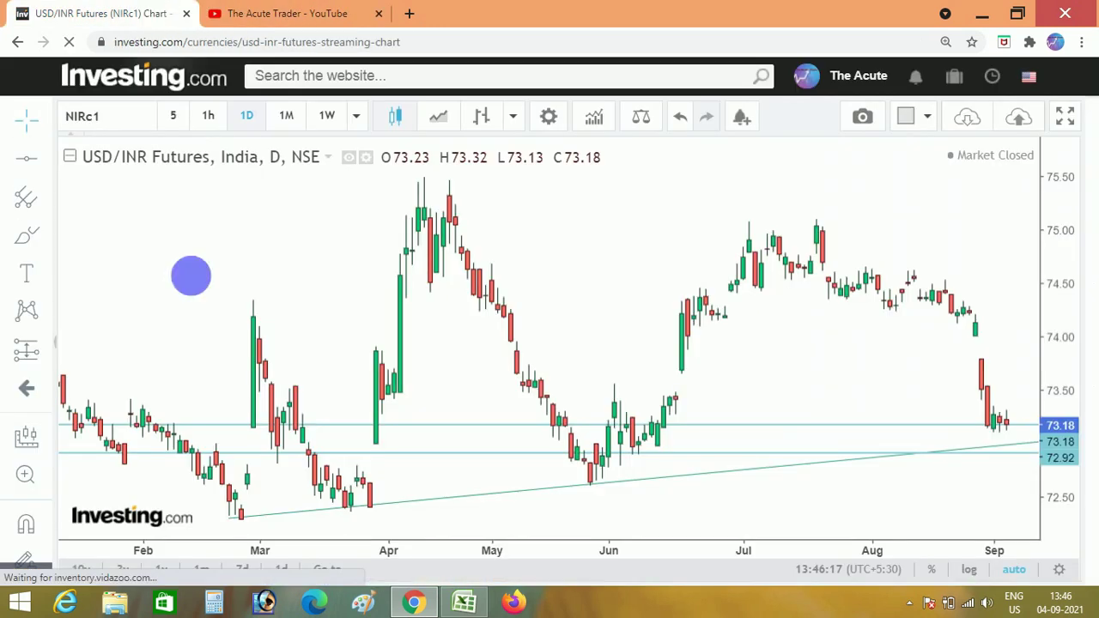
Switch to the Excel workbook and review the daily open interest changes on the futures sheet and the strike data on the straddle sheet
left_click(455, 599)
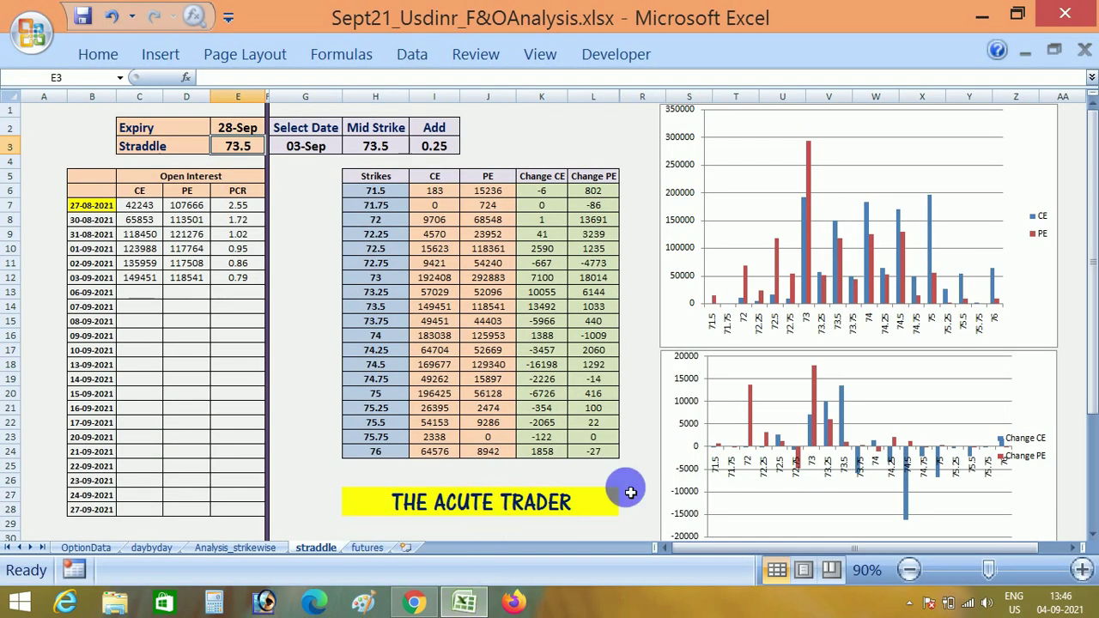
left_click(367, 550)
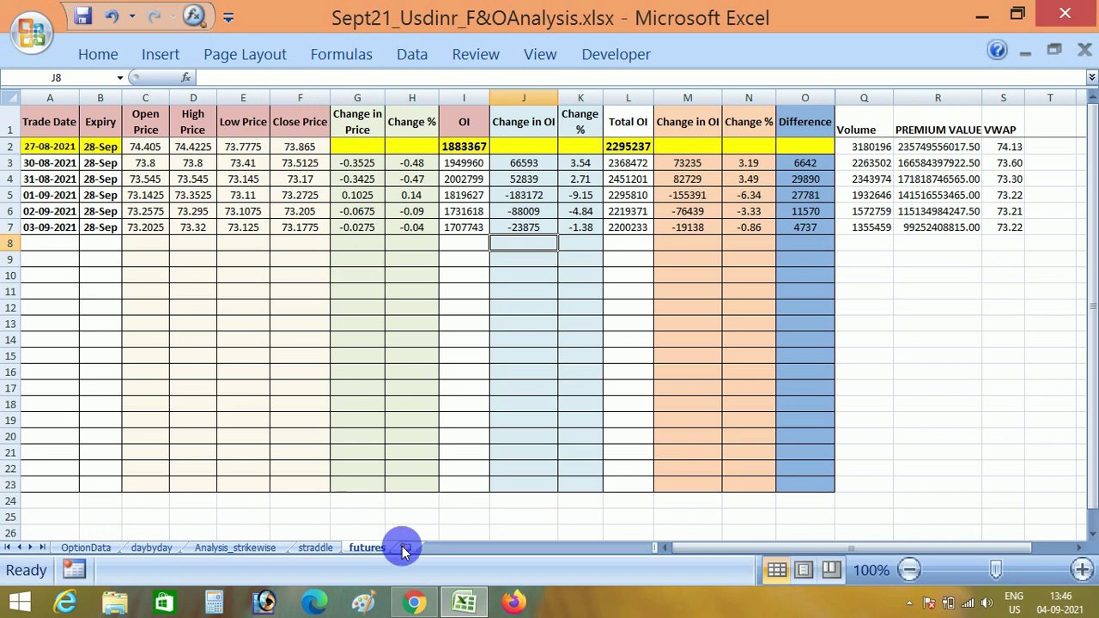
left_click(315, 549)
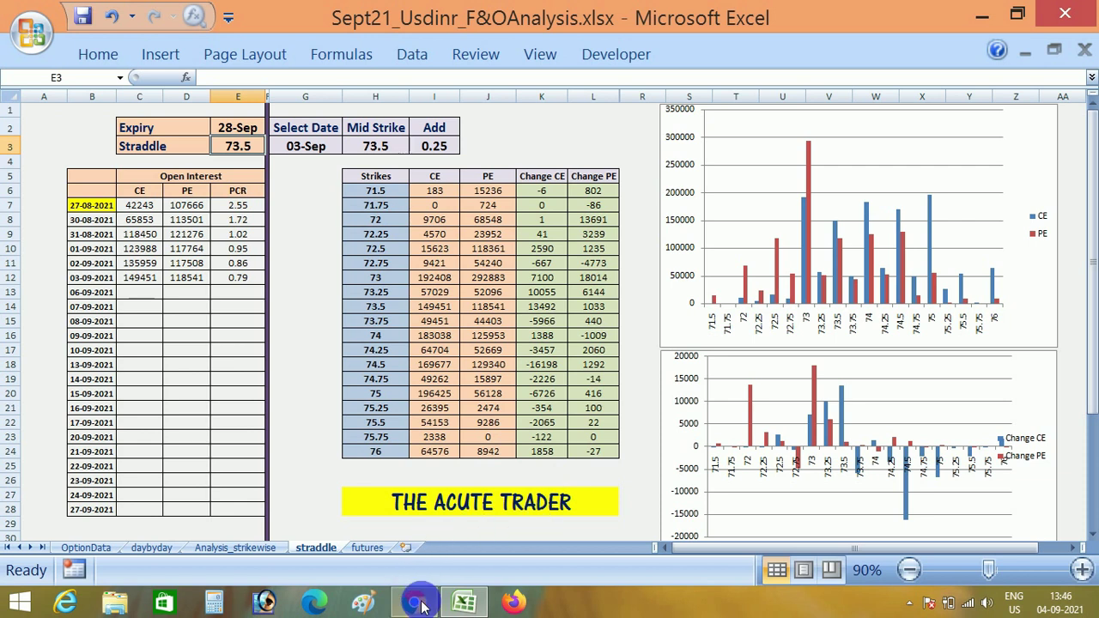
Examine the CE open interest at strikes 73.5 and 74 on the straddle sheet
mouse_move(414, 601)
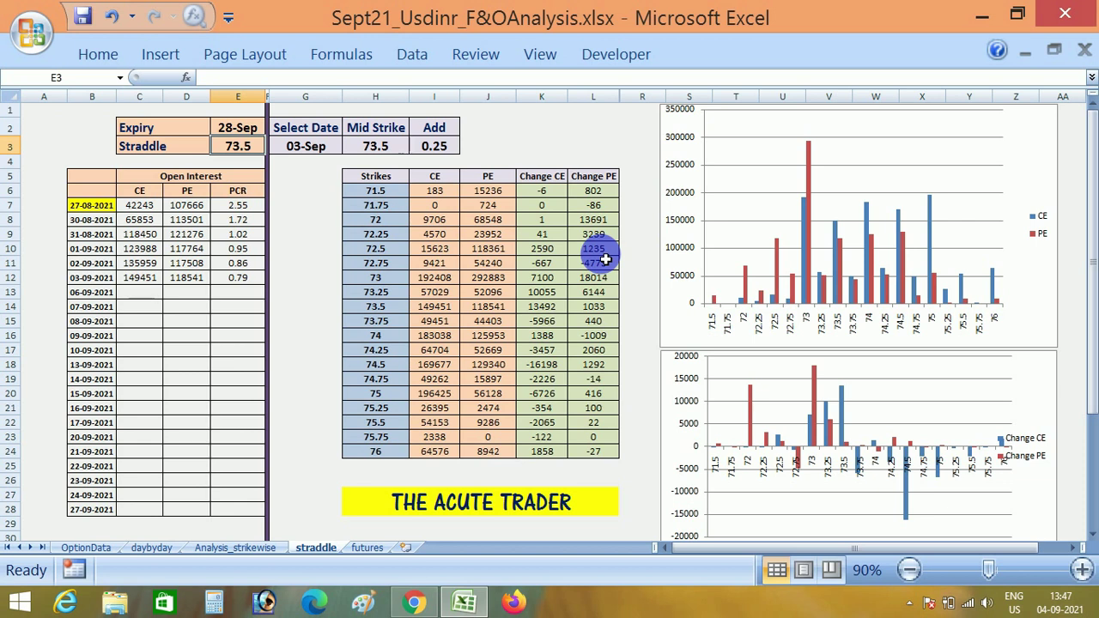
left_click_drag(606, 258, 448, 310)
left_click(450, 314)
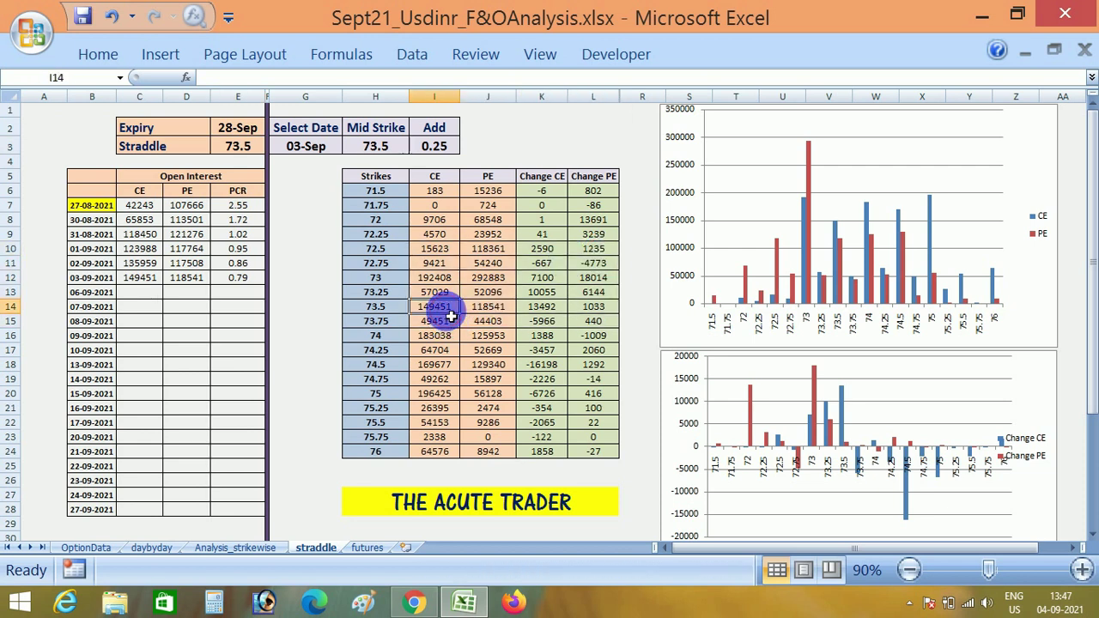
left_click(448, 339)
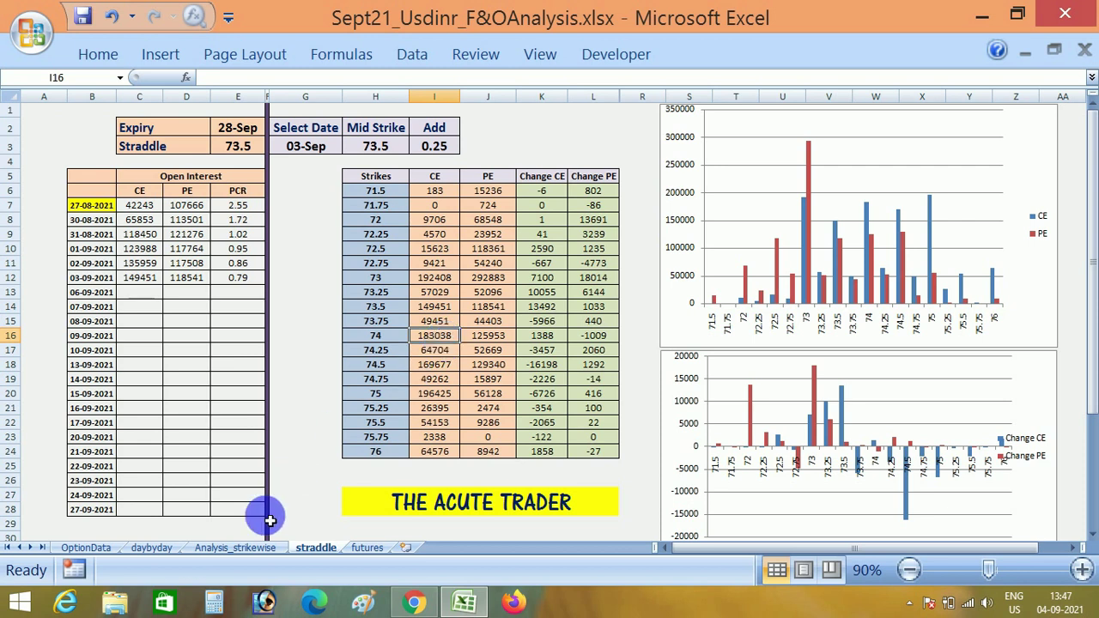
Switch to Chrome and load the US Dollar Index (DXY) in the streaming chart
left_click(410, 603)
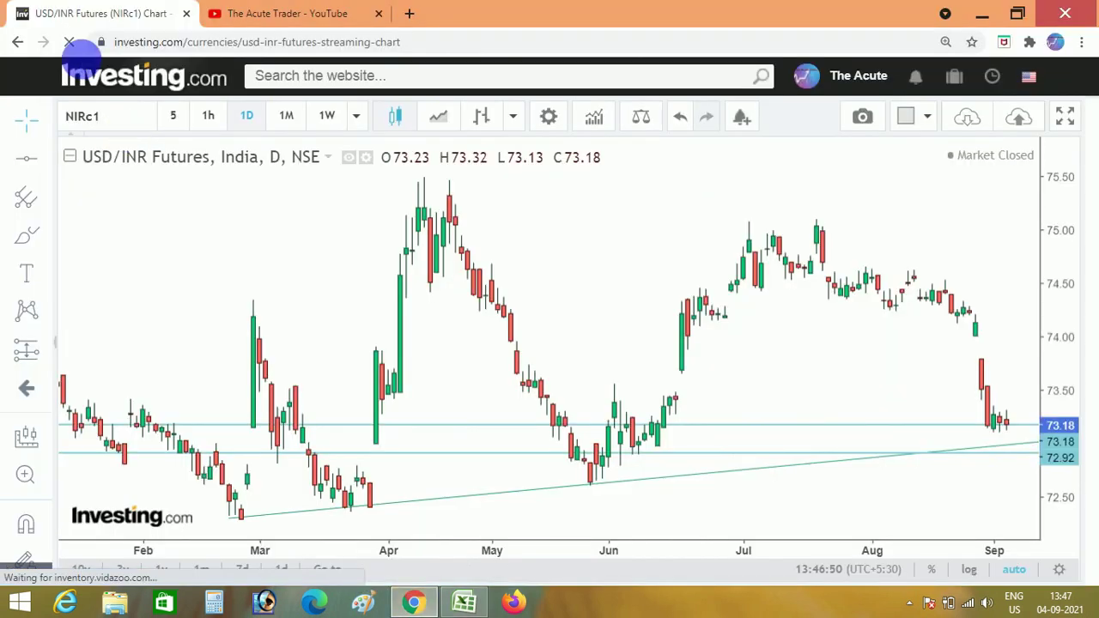
left_click(124, 128)
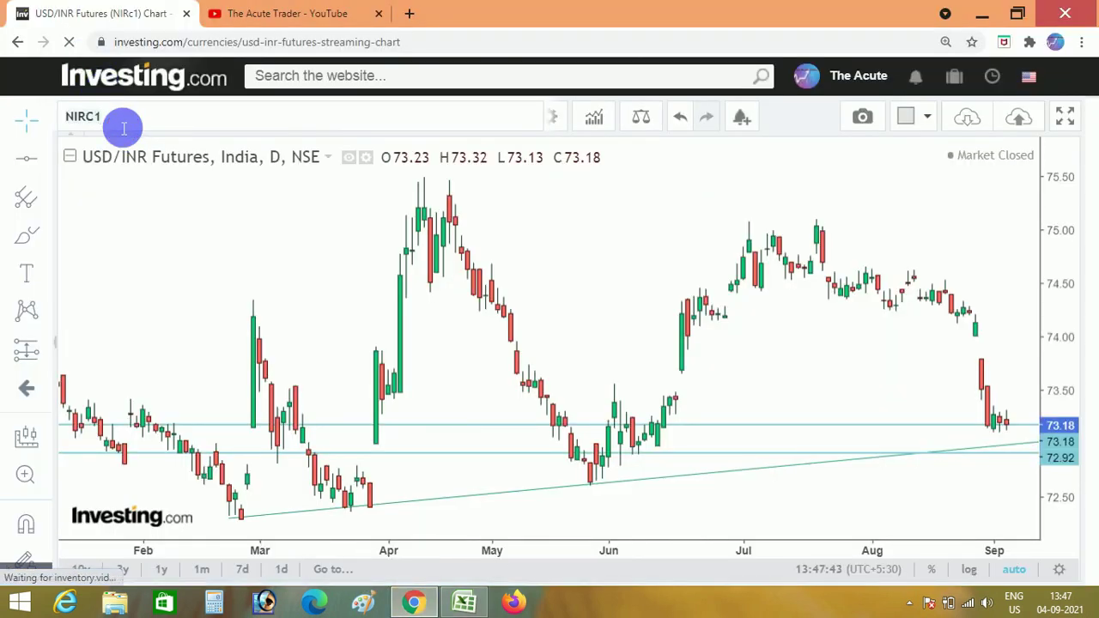
type("DXY")
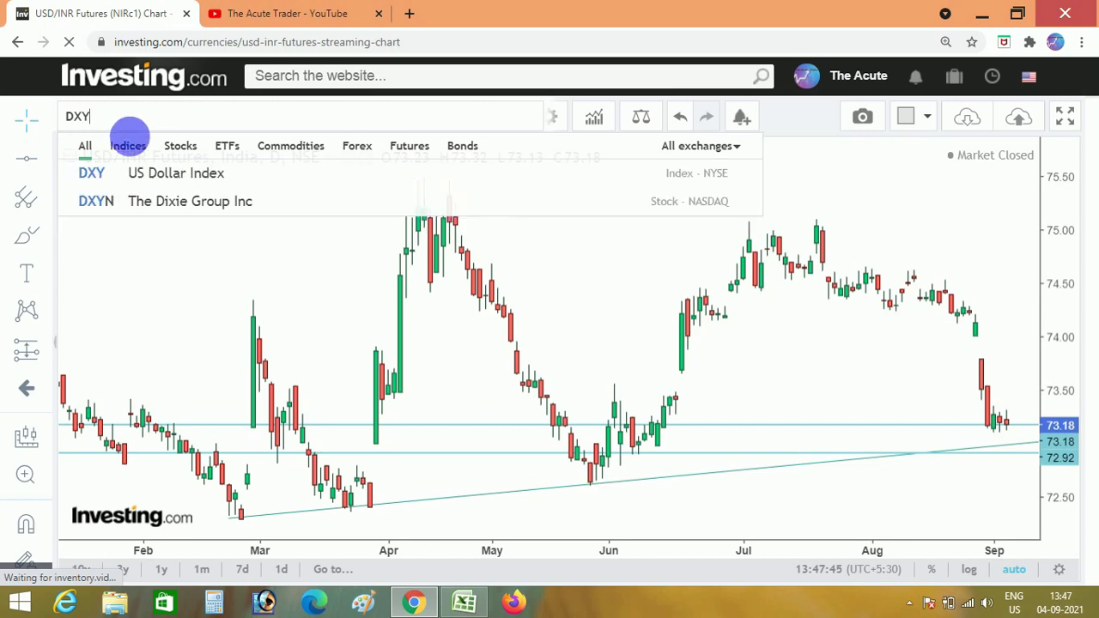
left_click(158, 171)
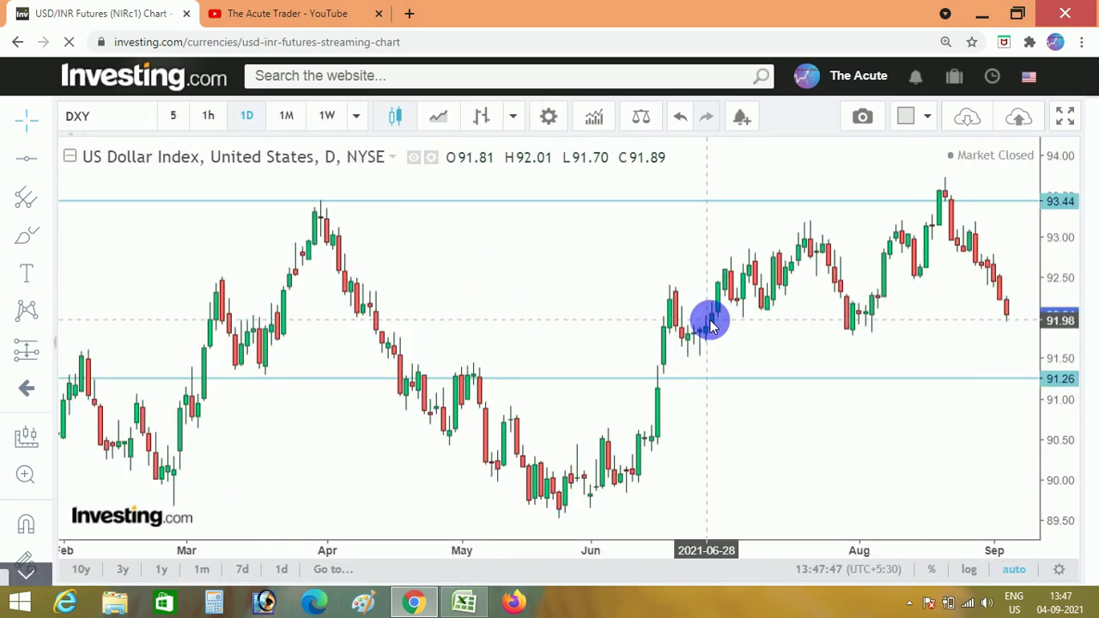
Set the US Dollar Index chart to the weekly timeframe and examine its recent candles between the two horizontal levels
left_click(327, 120)
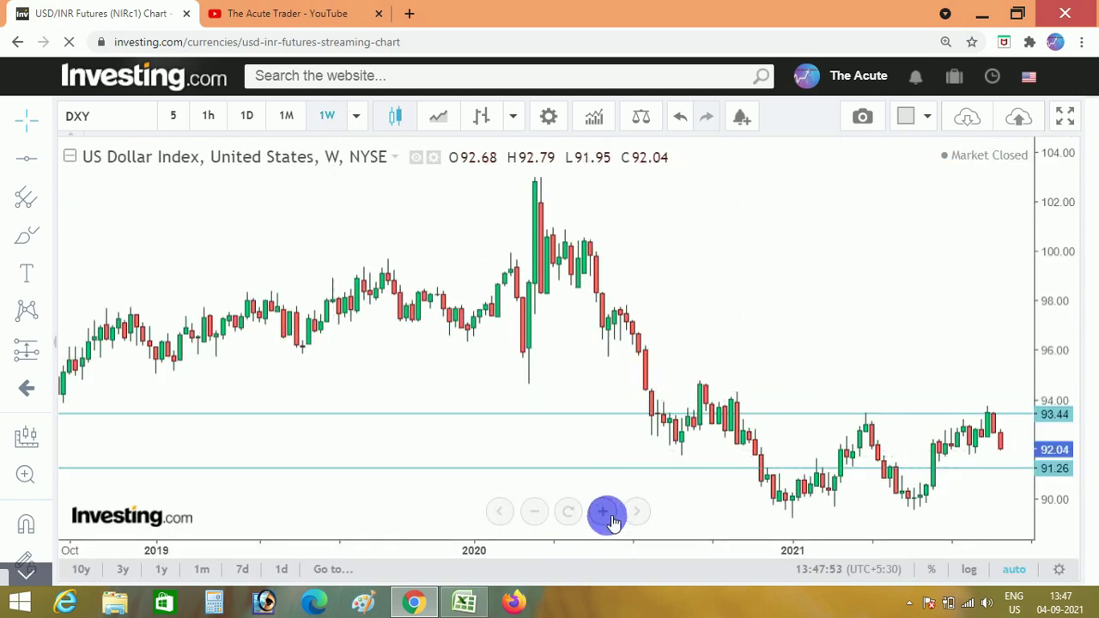
left_click(607, 513)
left_click(607, 514)
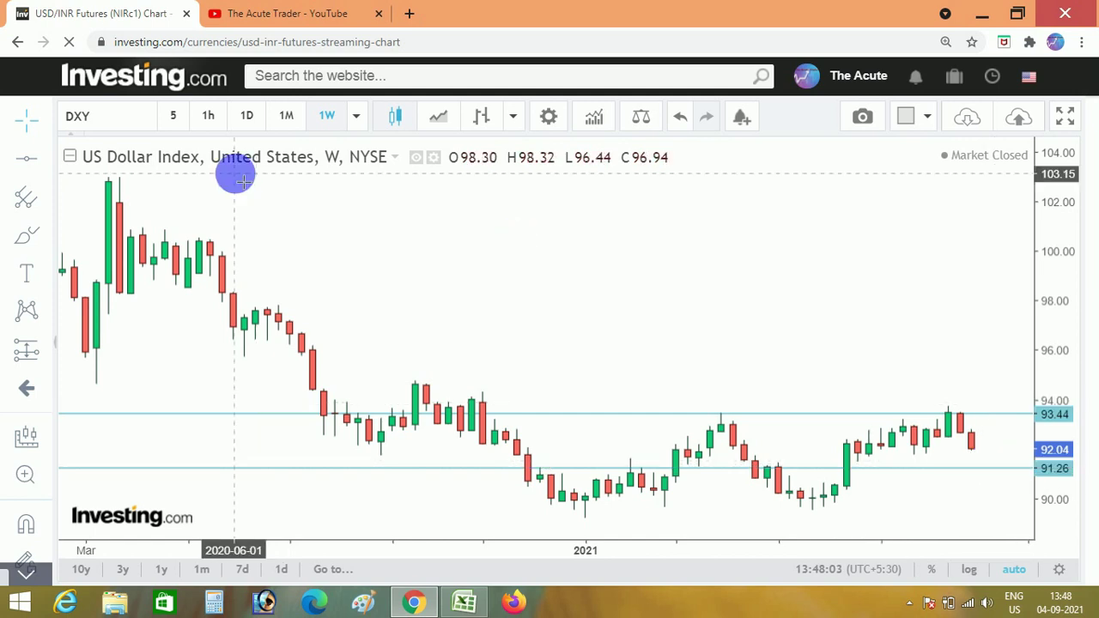
Load the GBP/INR weekly chart and examine its recent candles against the horizontal support and resistance levels
left_click(126, 121)
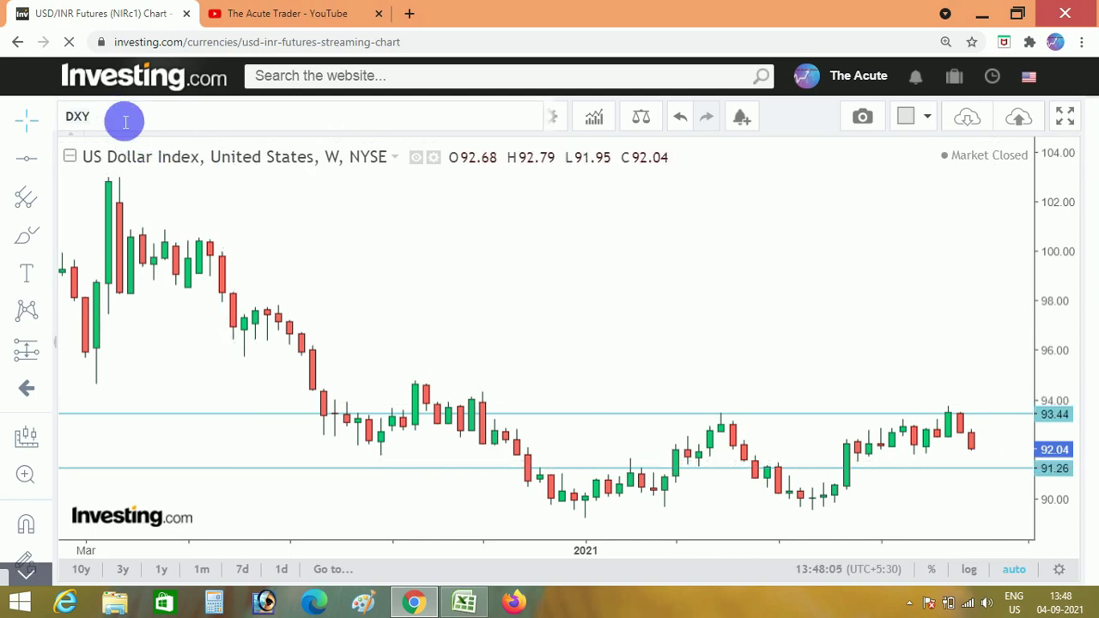
type("GBPINR")
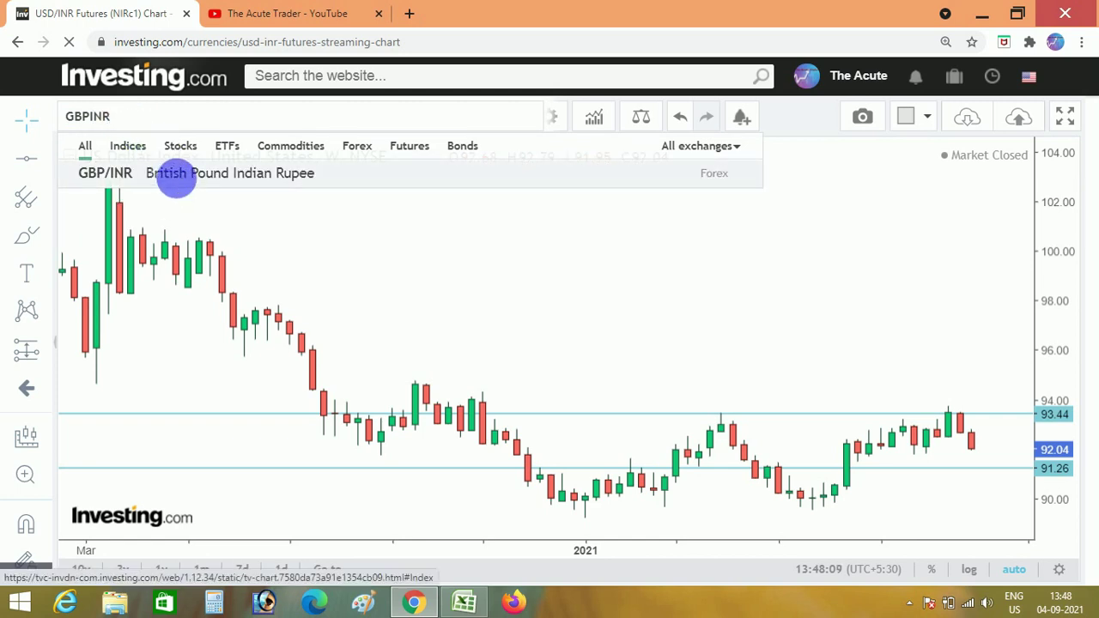
left_click(181, 187)
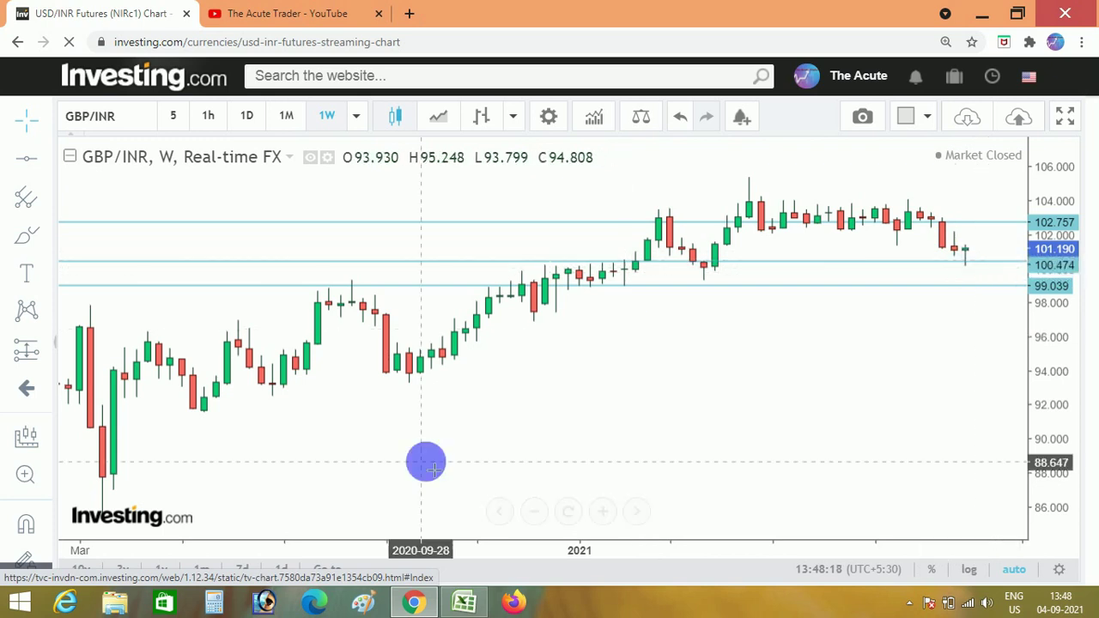
left_click(598, 520)
left_click(599, 520)
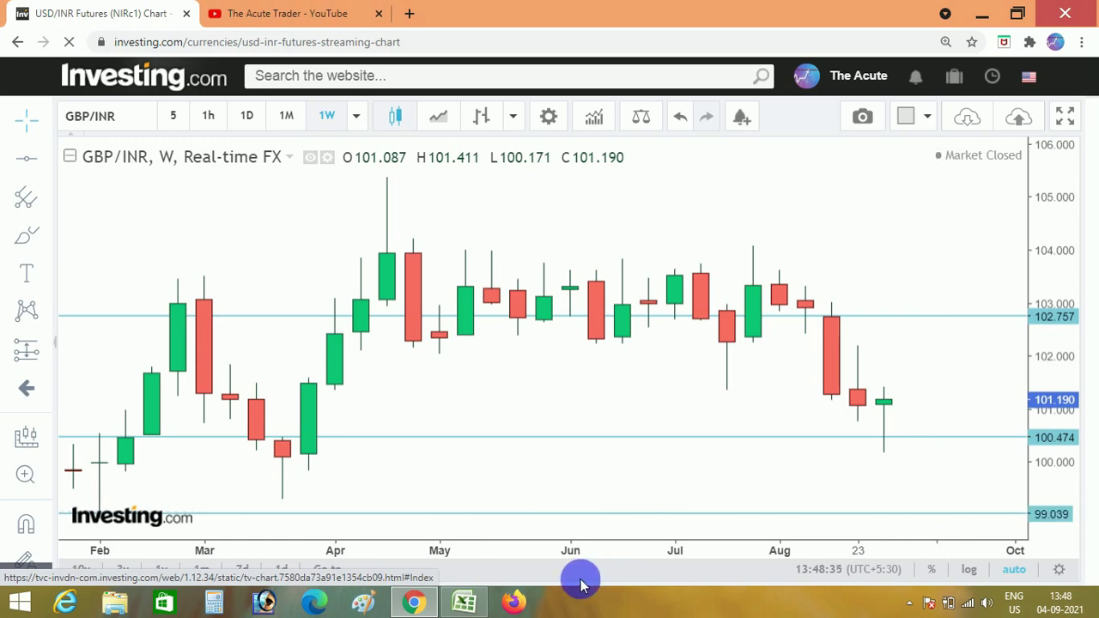
Check the straddle sheet's open interest data in the Excel workbook and return to Chrome
left_click(417, 606)
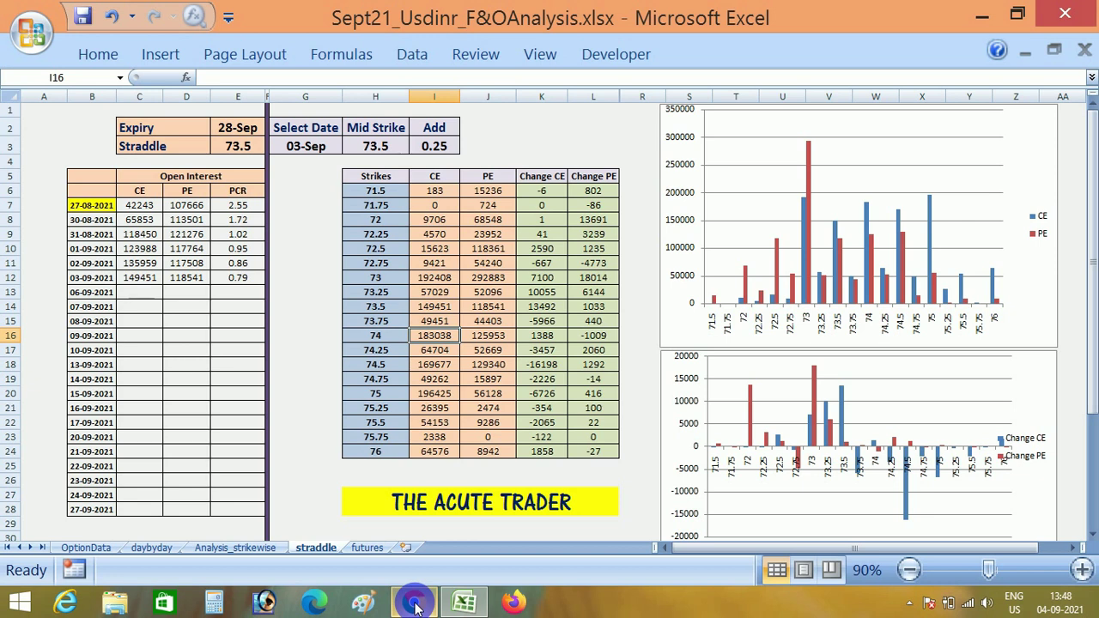
left_click(417, 606)
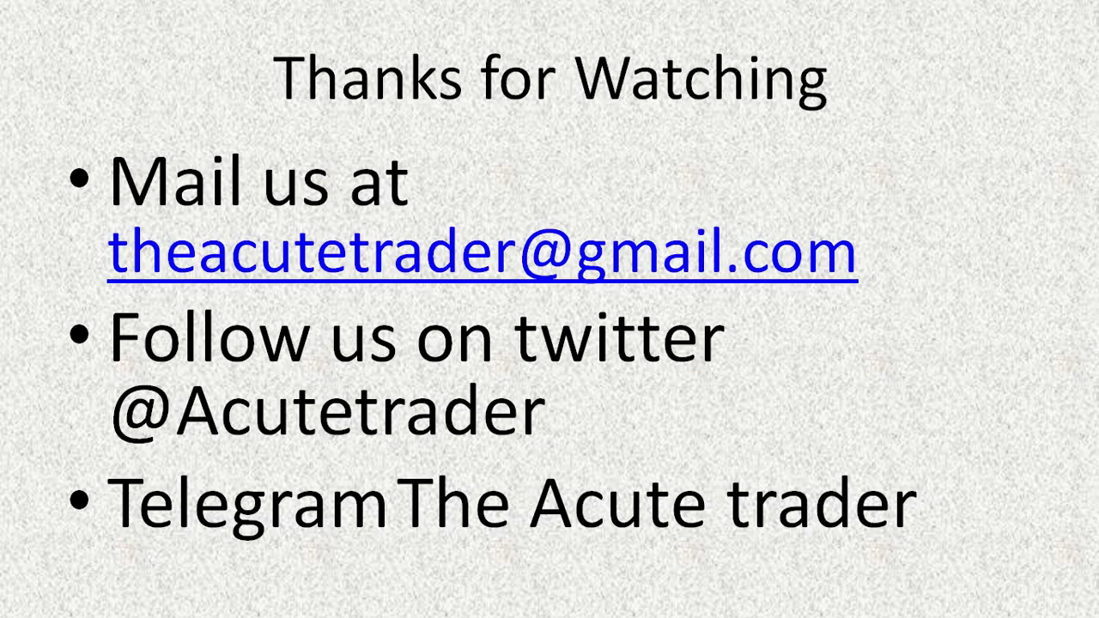